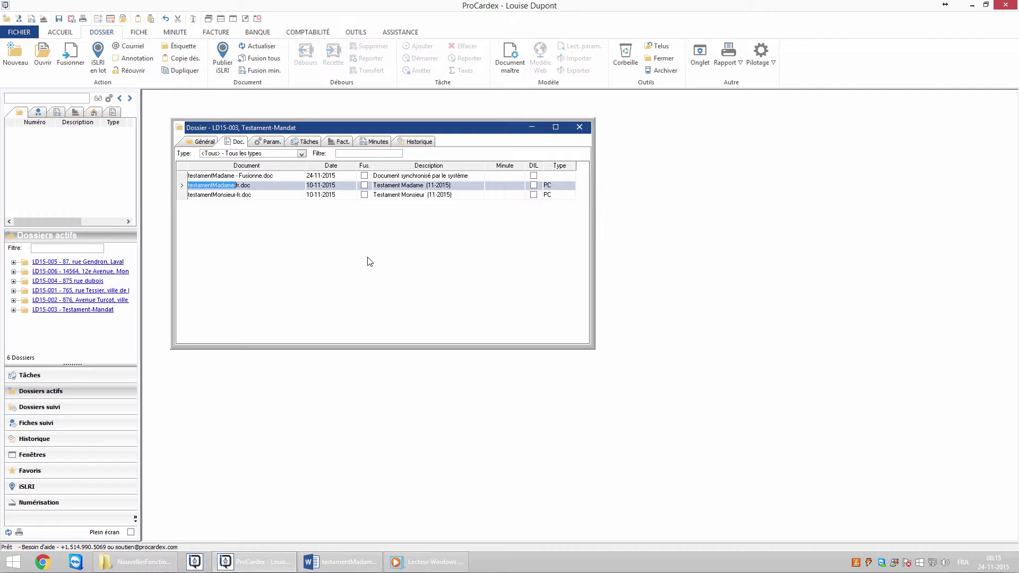
# - Open the master document of testamentMadame-fr.doc and select the line containing the FusionTestamentMandat.Occupation merge field
pyautogui.rightClick(220, 188)
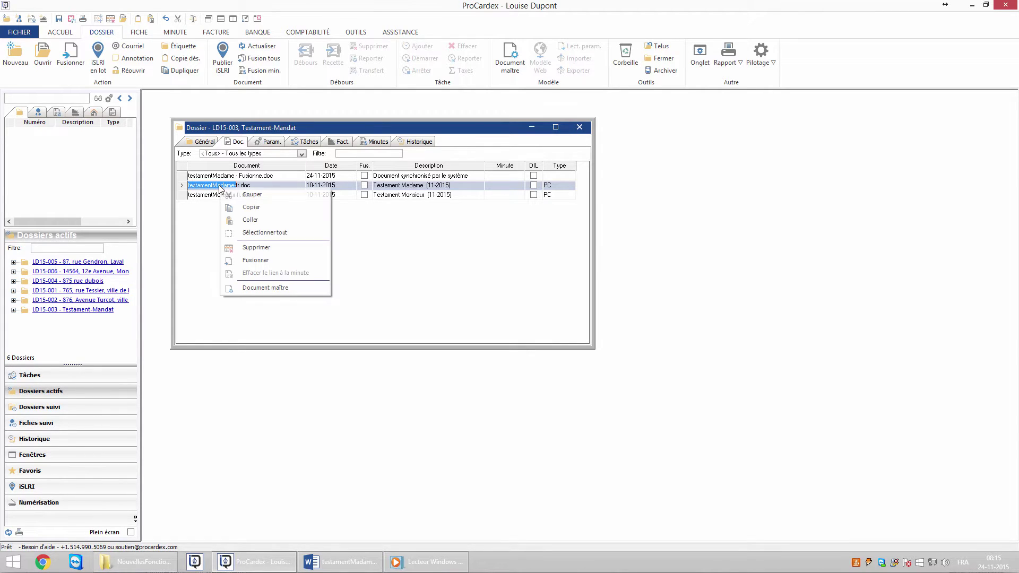
pyautogui.click(255, 290)
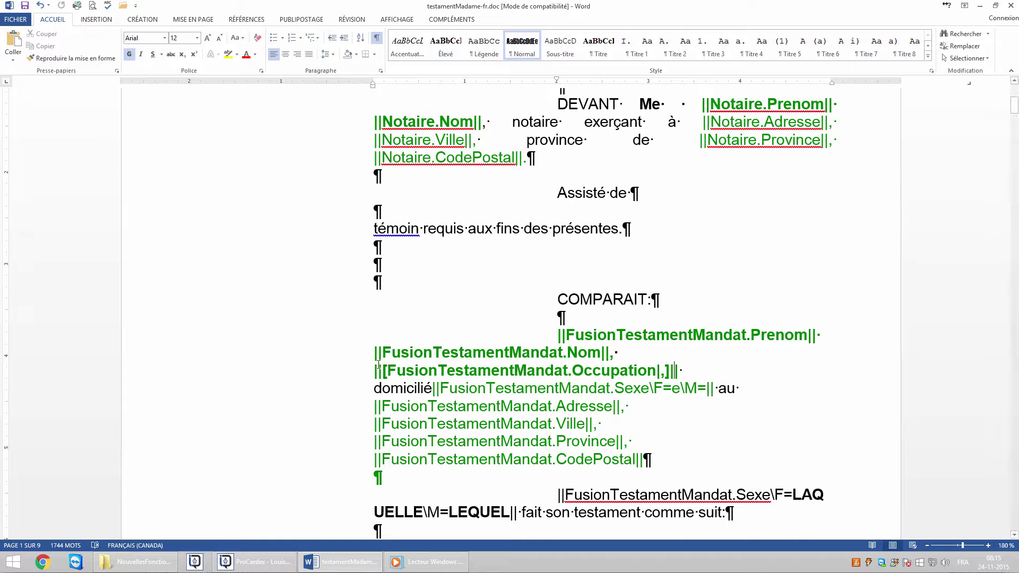
pyautogui.click(347, 373)
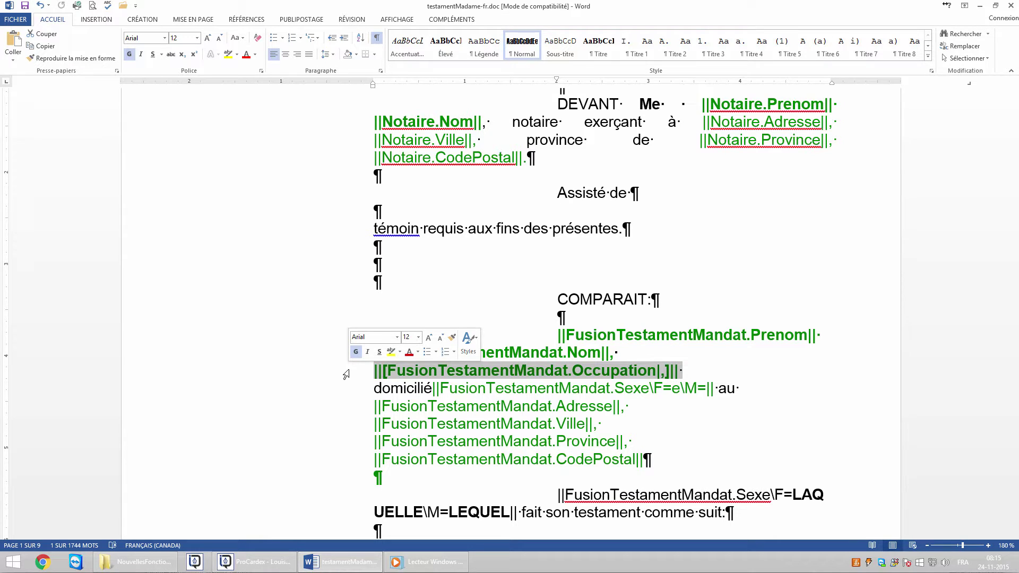
# - Highlight the square brackets that enclose the FusionTestamentMandat.Occupation merge field
pyautogui.click(383, 373)
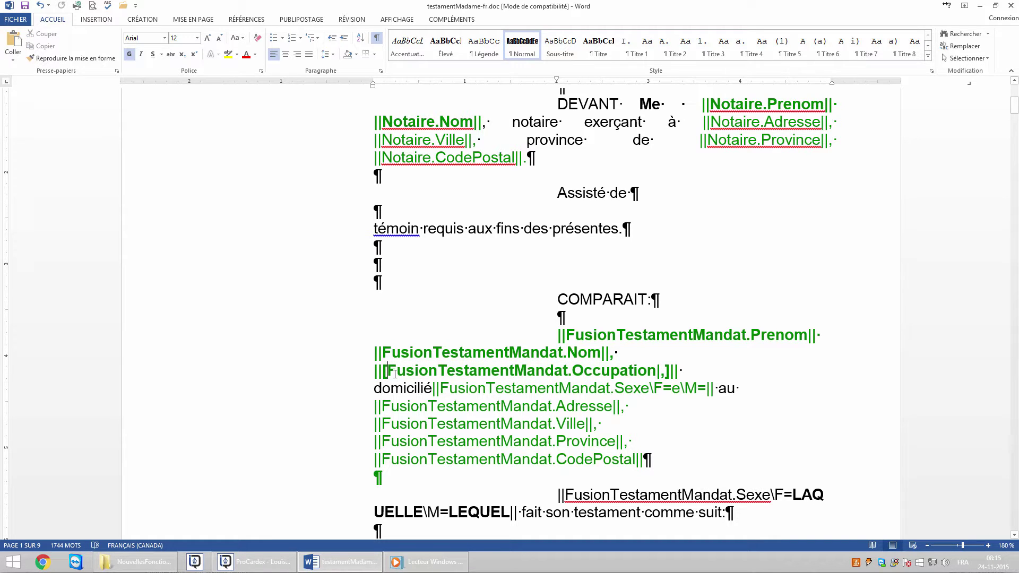
pyautogui.hotkey('ctrl', 'Right')
pyautogui.hotkey('ctrl', 'Right')
pyautogui.hotkey('ctrl', 'Right')
pyautogui.hotkey('ctrl', 'Right')
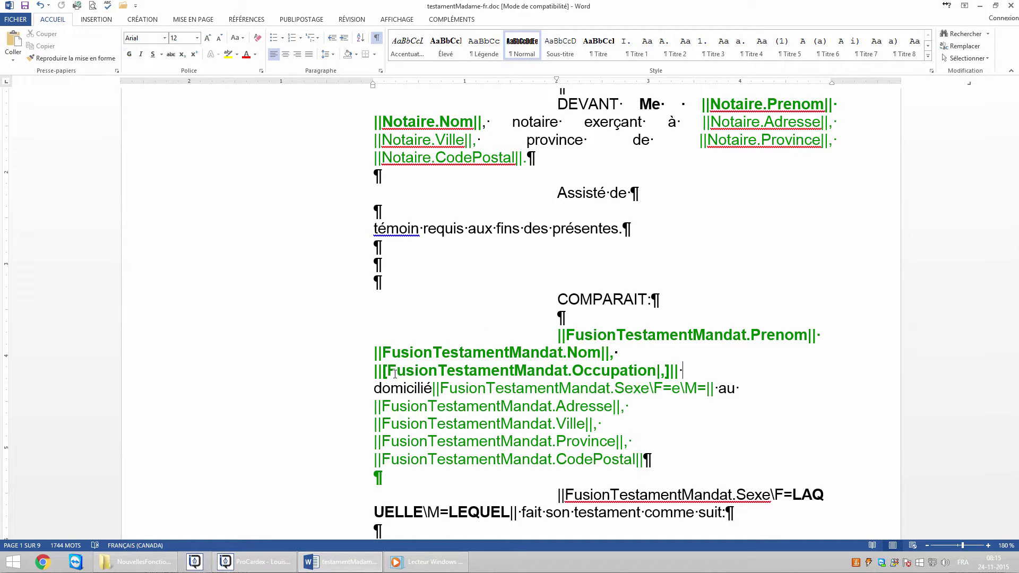
pyautogui.hotkey('shift', 'Right')
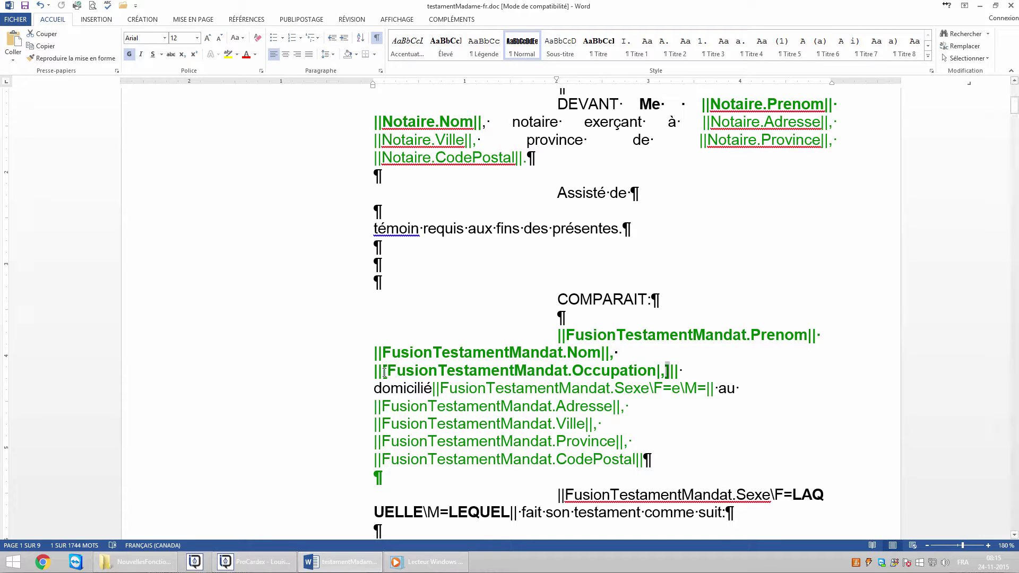
# - Highlight the FusionTestamentMandat prefix, the Occupation field name and the conditional comma inside the bracketed merge field
pyautogui.click(387, 370)
pyautogui.hotkey('shift', 'Right')
pyautogui.hotkey('shift', 'Right')
pyautogui.hotkey('shift', 'Right')
pyautogui.hotkey('shift', 'Right')
pyautogui.hotkey('shift', 'Right')
pyautogui.hotkey('shift', 'Right')
pyautogui.hotkey('shift', 'Right')
pyautogui.hotkey('shift', 'Right')
pyautogui.hotkey('shift', 'Right')
pyautogui.hotkey('shift', 'Right')
pyautogui.hotkey('shift', 'Right')
pyautogui.hotkey('shift', 'Right')
pyautogui.hotkey('shift', 'Right')
pyautogui.hotkey('shift', 'Right')
pyautogui.hotkey('shift', 'Right')
pyautogui.hotkey('shift', 'Right')
pyautogui.hotkey('shift', 'Right')
pyautogui.hotkey('shift', 'Right')
pyautogui.hotkey('shift', 'Right')
pyautogui.hotkey('shift', 'Right')
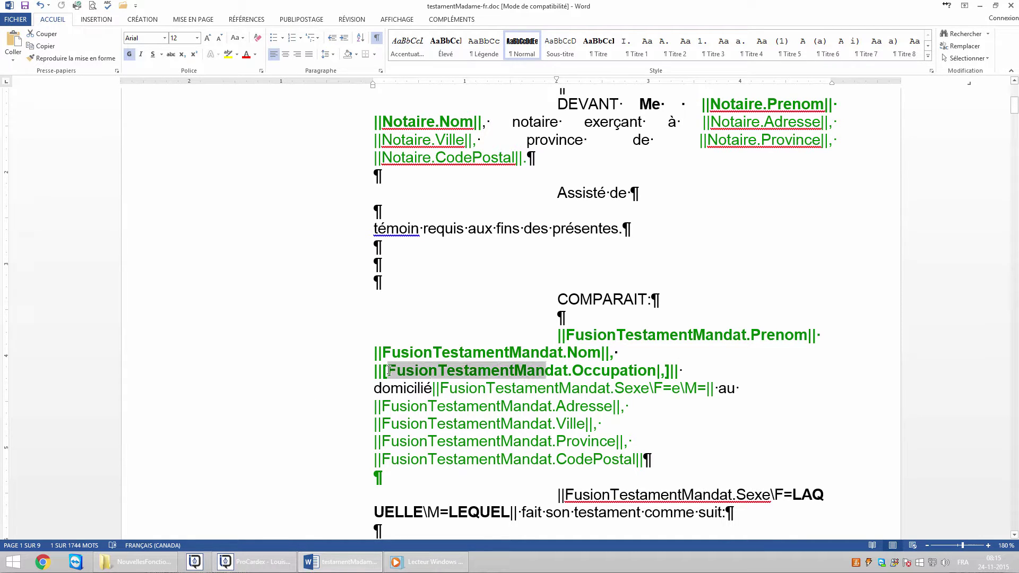
pyautogui.hotkey('shift', 'Left')
pyautogui.hotkey('shift', 'Left')
pyautogui.hotkey('shift', 'Left')
pyautogui.hotkey('shift', 'Left')
pyautogui.hotkey('shift', 'Right')
pyautogui.doubleClick(603, 370)
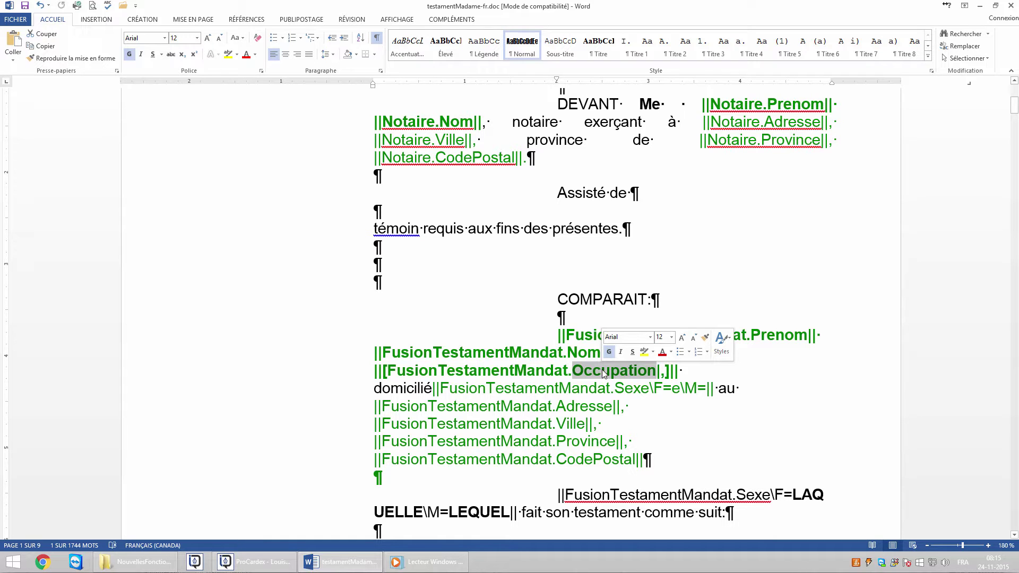
pyautogui.click(373, 370)
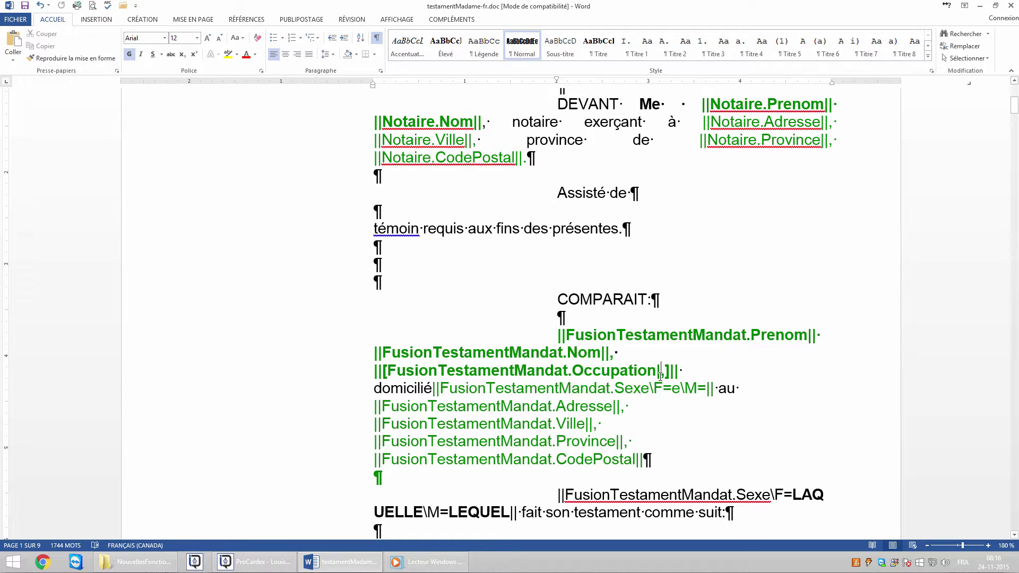
pyautogui.moveTo(658, 371); pyautogui.dragTo(664, 372)
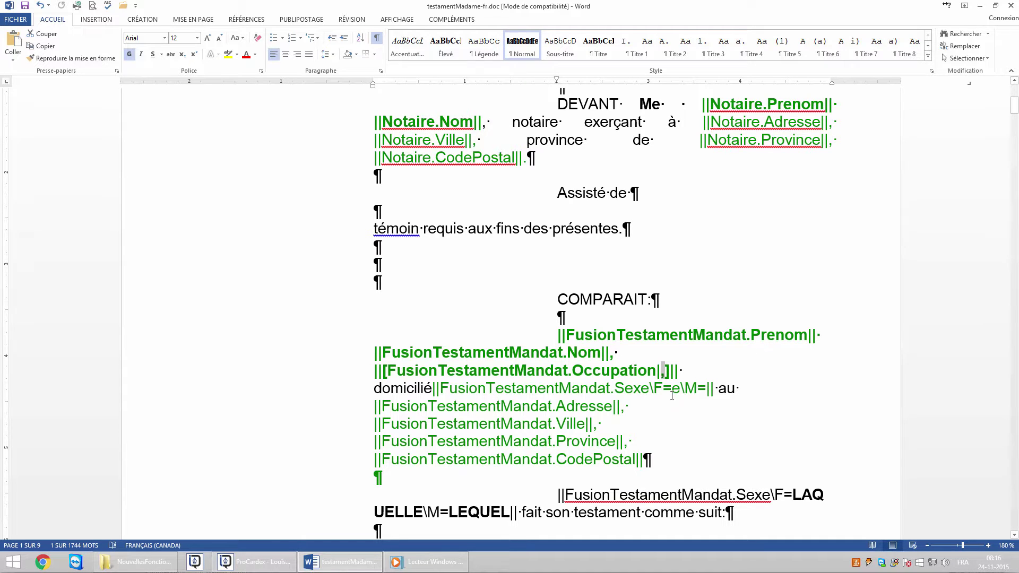
# - Switch to ProCardex and open the contact record linked to the FusionTestamentMandat parameter to check its Occupation field
pyautogui.click(289, 565)
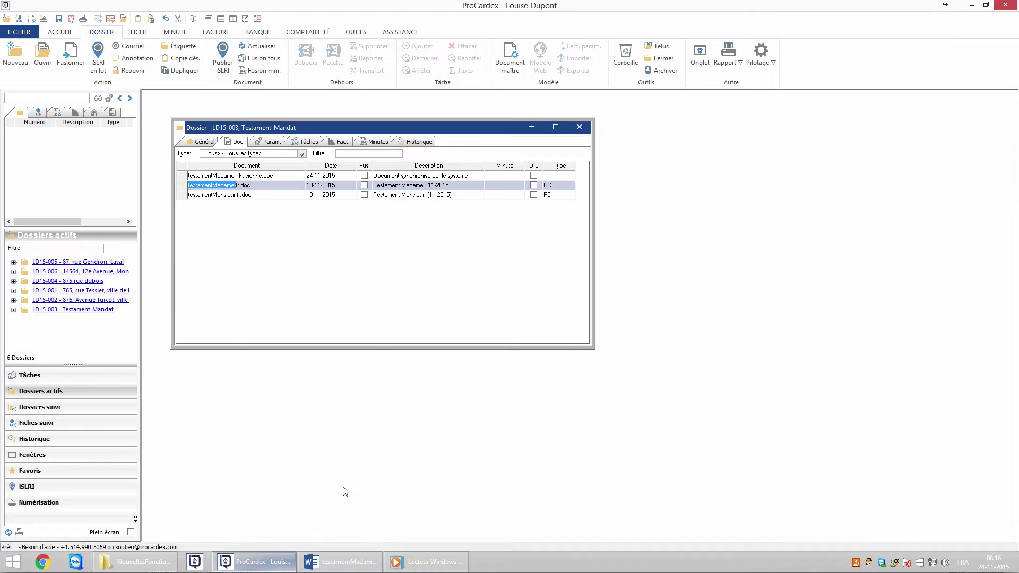
pyautogui.click(272, 141)
pyautogui.doubleClick(291, 186)
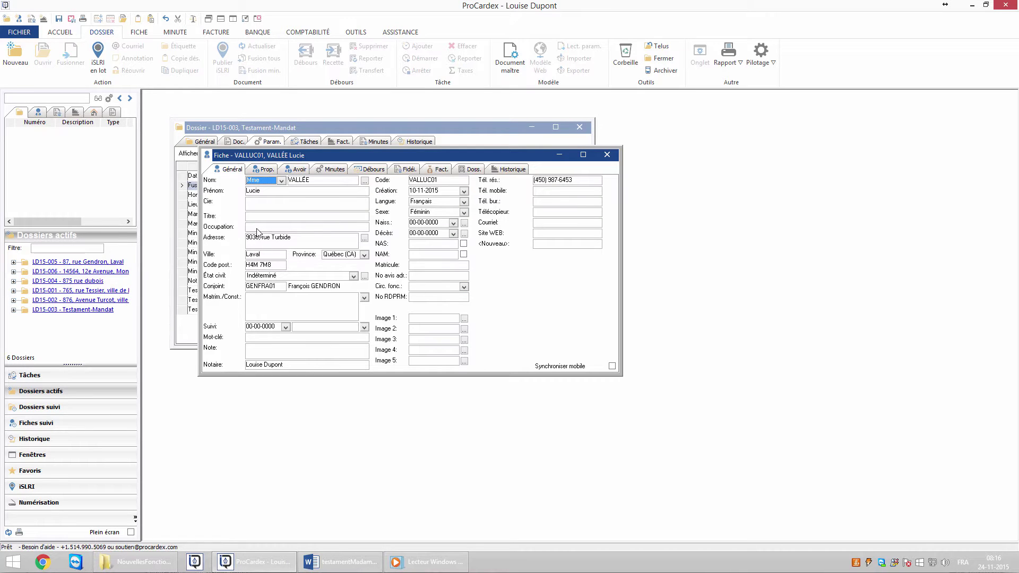
pyautogui.click(258, 229)
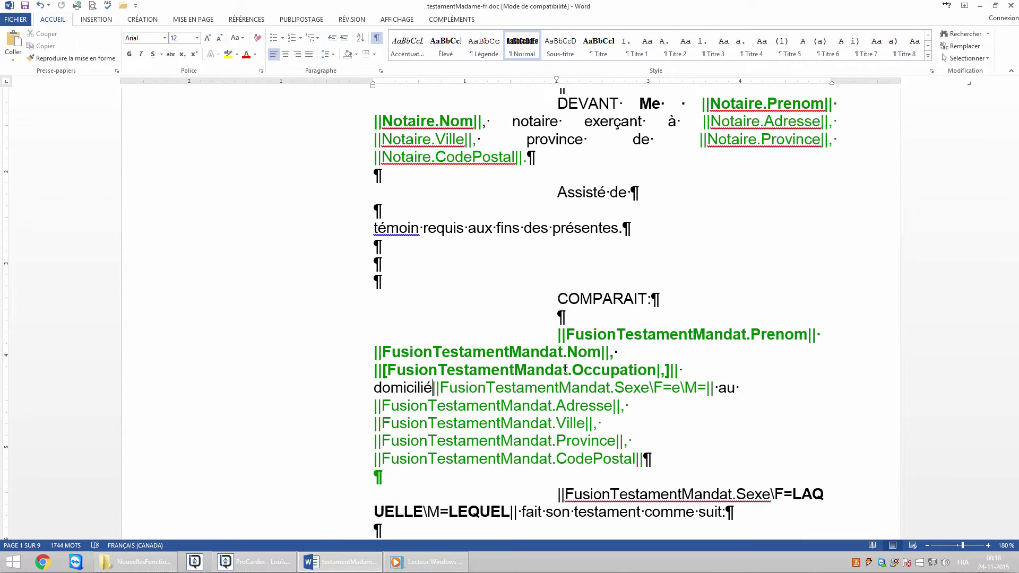
# - In the Word master document, highlight the word domicilié and the FusionTestamentMandat and Sexe parts of the field after it
pyautogui.doubleClick(405, 390)
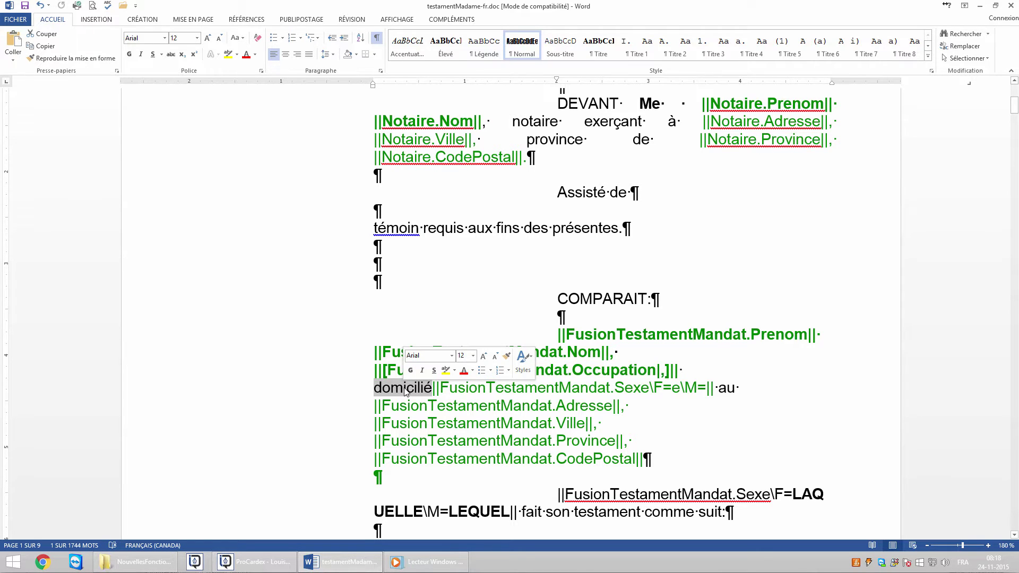
pyautogui.click(463, 389)
pyautogui.doubleClick(464, 390)
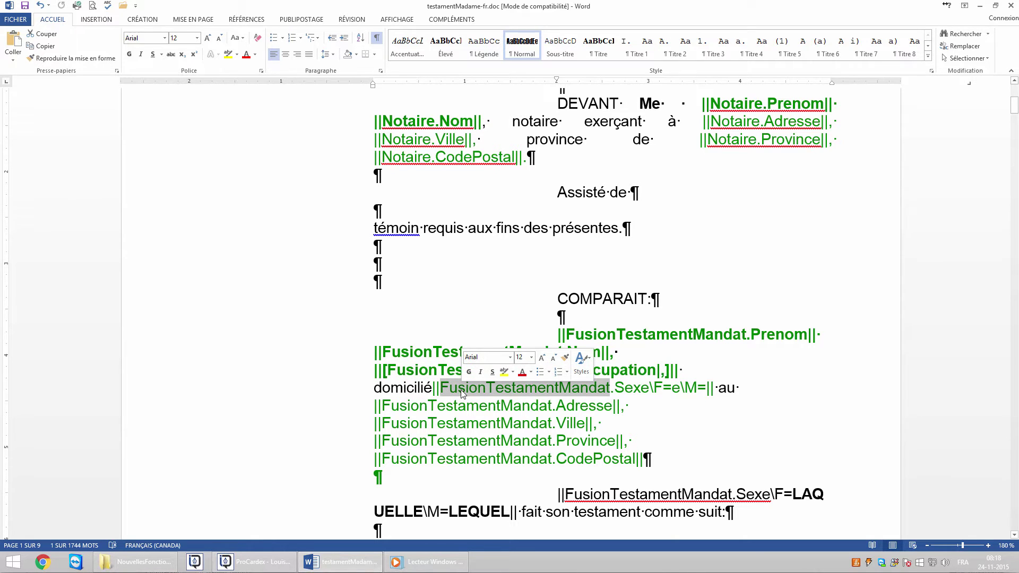
pyautogui.doubleClick(633, 388)
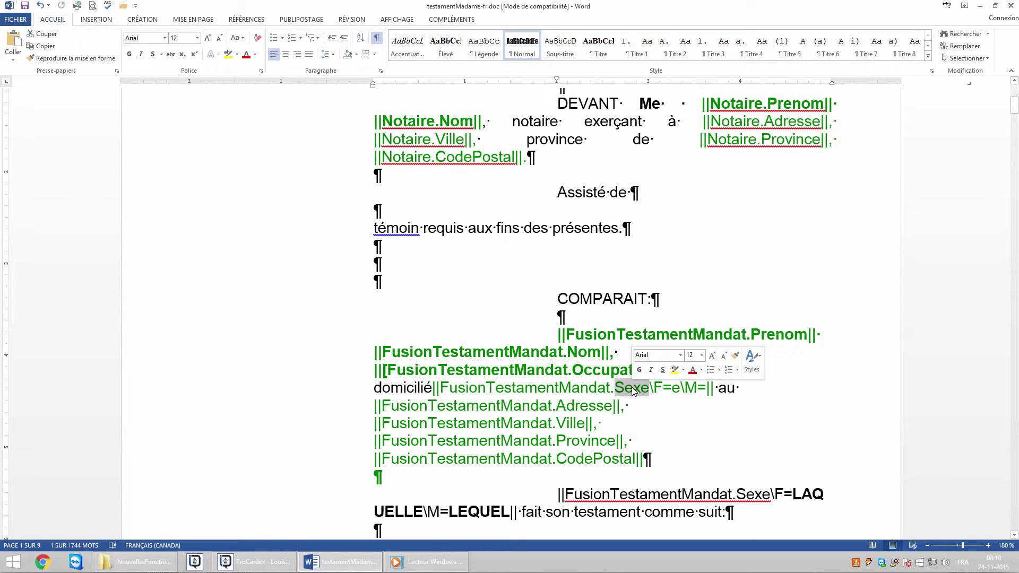
pyautogui.click(651, 389)
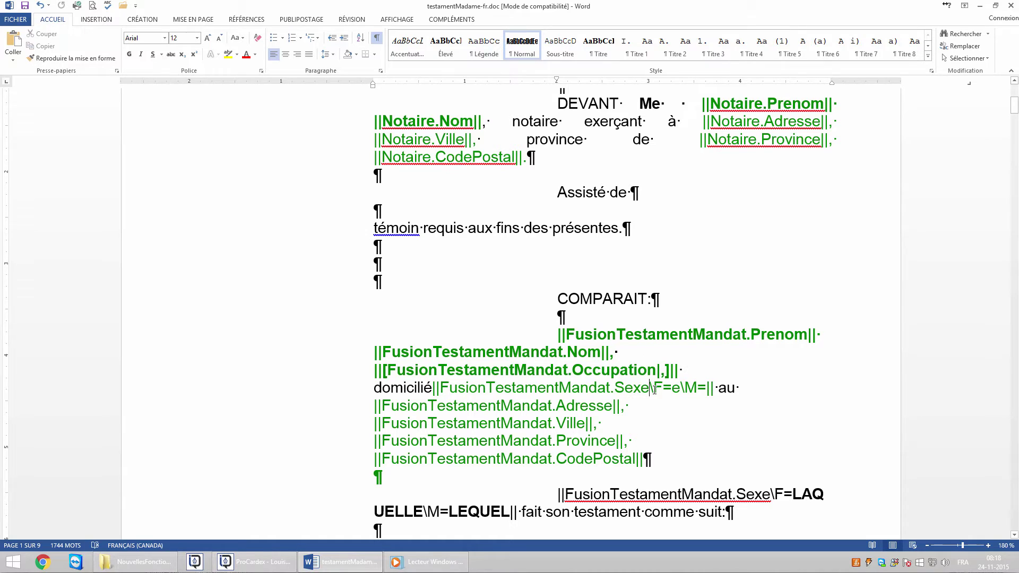
# - Highlight the feminine option \F=e and the masculine option \M= in the Sexe merge field after domicilié
pyautogui.hotkey('shift', 'Right')
pyautogui.hotkey('shift', 'Right')
pyautogui.hotkey('shift', 'Right')
pyautogui.hotkey('shift', 'Right')
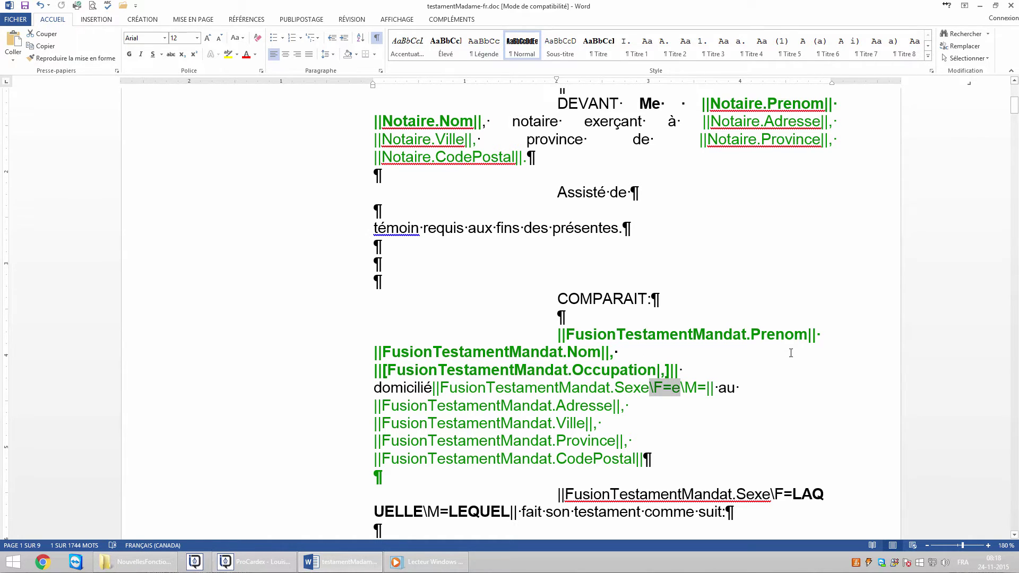
pyautogui.press('Right')
pyautogui.hotkey('shift', 'Right')
pyautogui.hotkey('shift', 'Right')
pyautogui.hotkey('shift', 'Right')
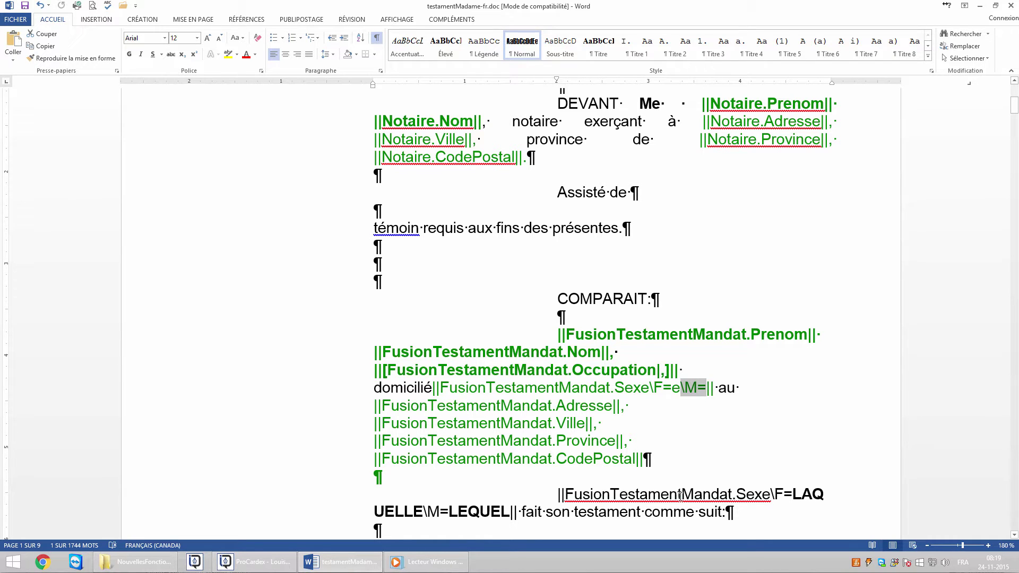
# - Highlight the LAQUELLE and LEQUEL alternatives in the Sexe merge field before "fait son testament comme suit"
pyautogui.scroll(-1, 664, 452)
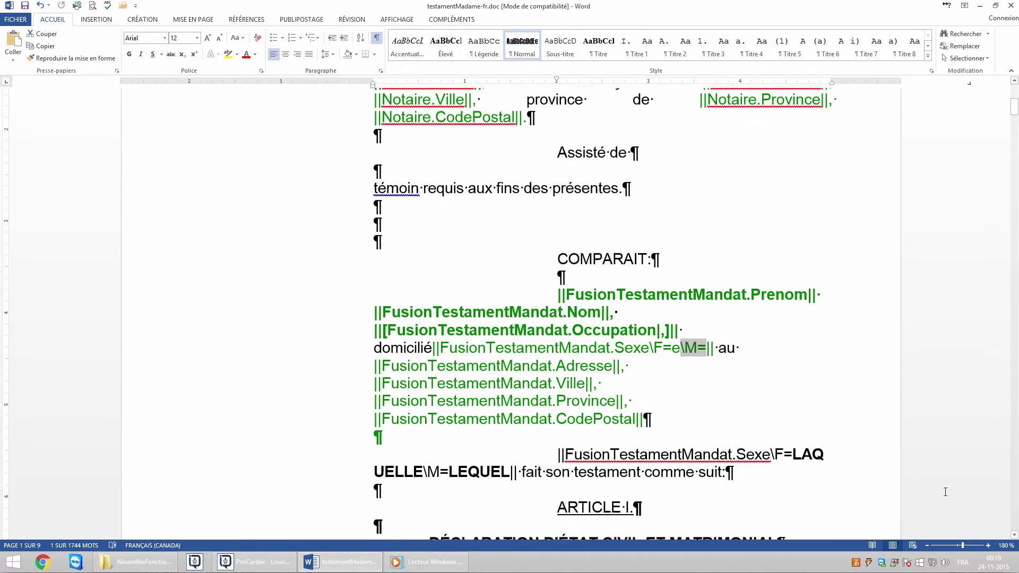
pyautogui.click(794, 452)
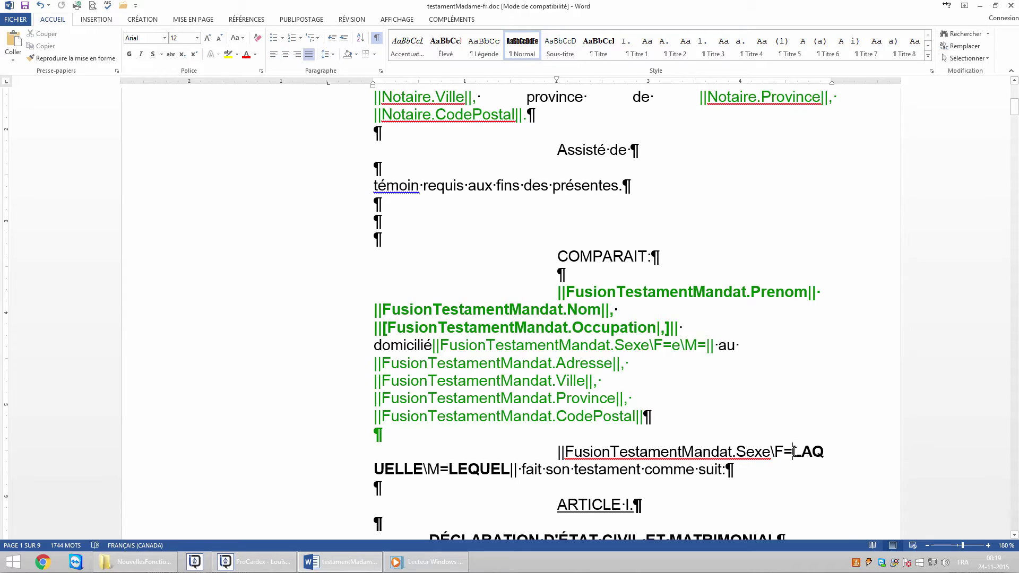
pyautogui.doubleClick(794, 452)
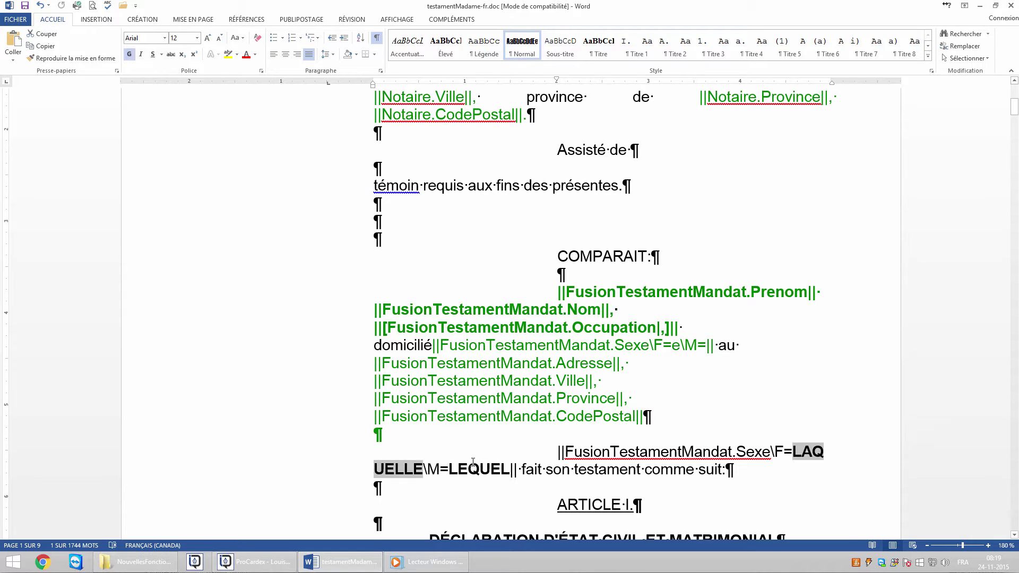
pyautogui.doubleClick(472, 468)
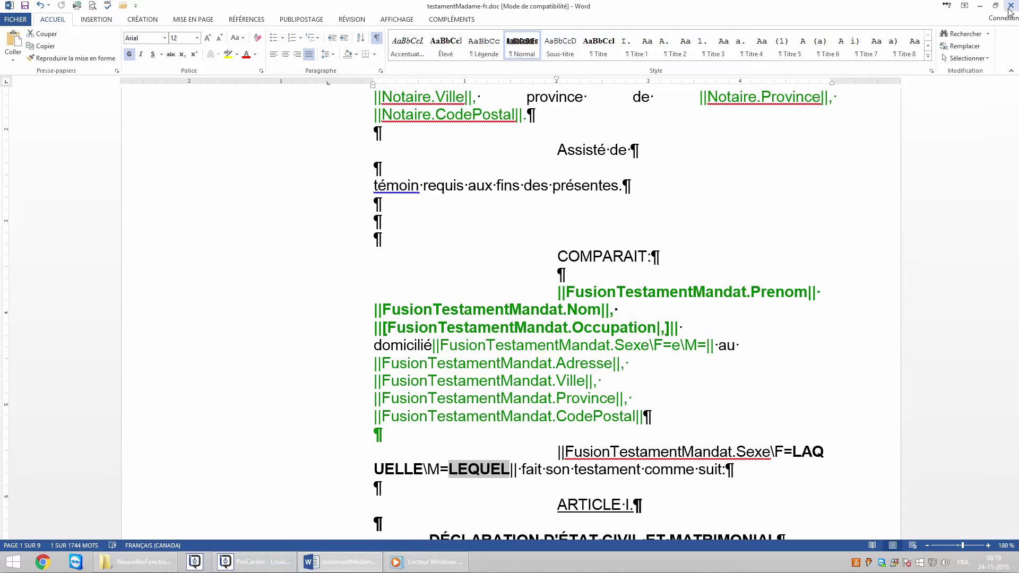
# - Close the master document and return to ProCardex to merge testamentMadame-fr.doc from the dossier's documents
pyautogui.click(233, 561)
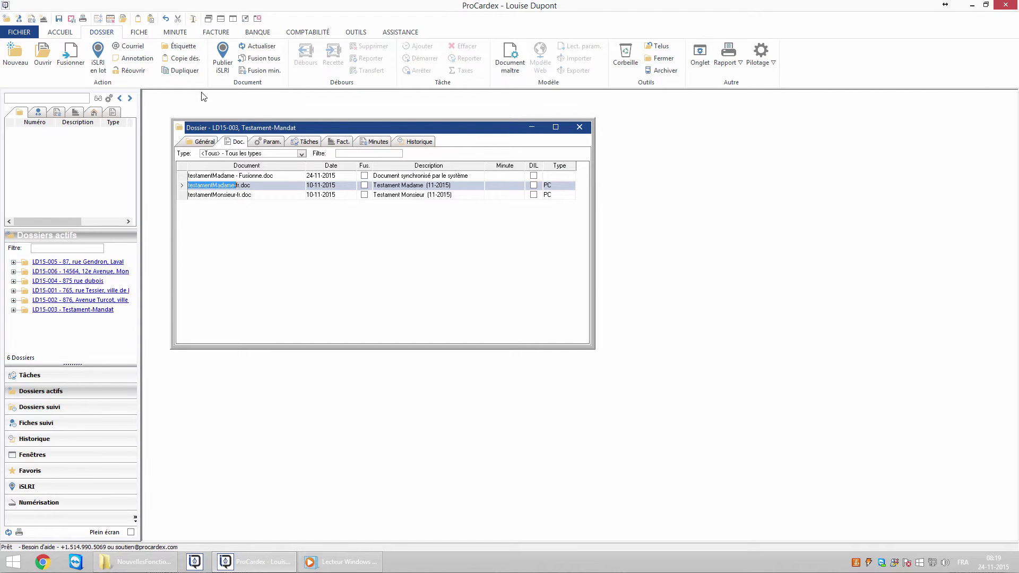
pyautogui.click(305, 186)
pyautogui.click(244, 186)
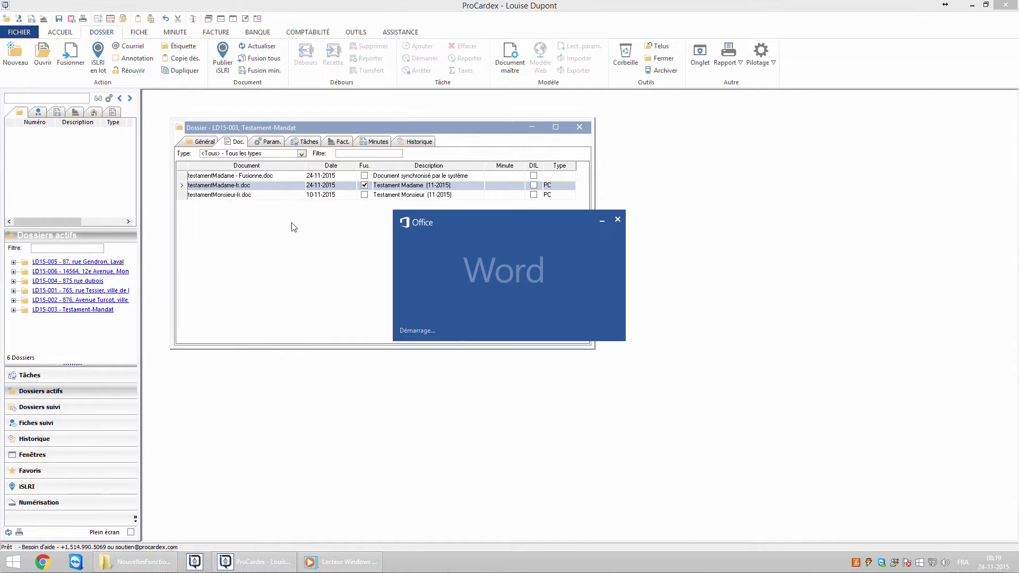
# - Check the gender agreement in the merged will by highlighting domiciliée and LAQUELLE in the appearance clause
pyautogui.scroll(-6, 544, 441)
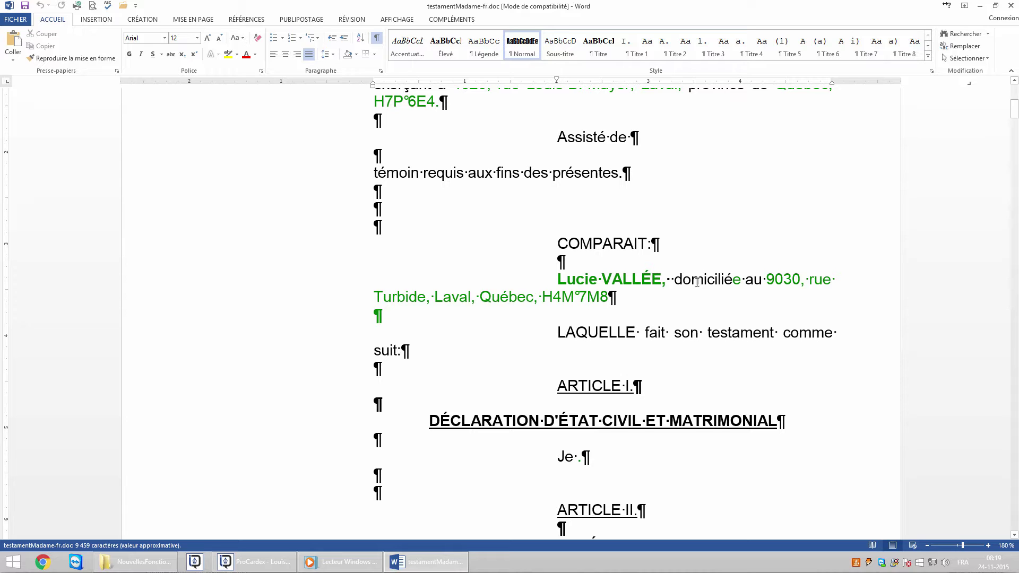
pyautogui.doubleClick(697, 282)
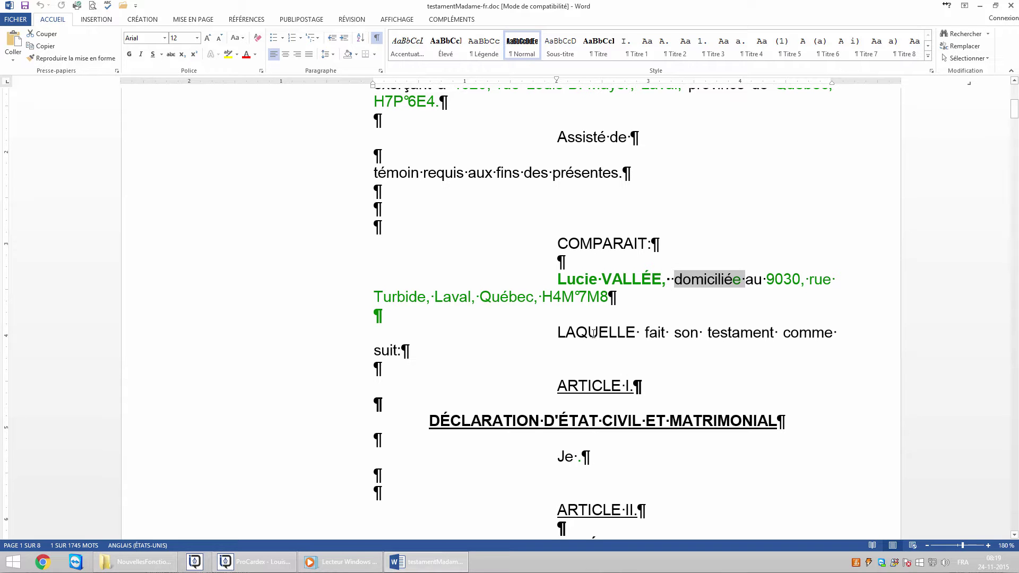
pyautogui.doubleClick(593, 333)
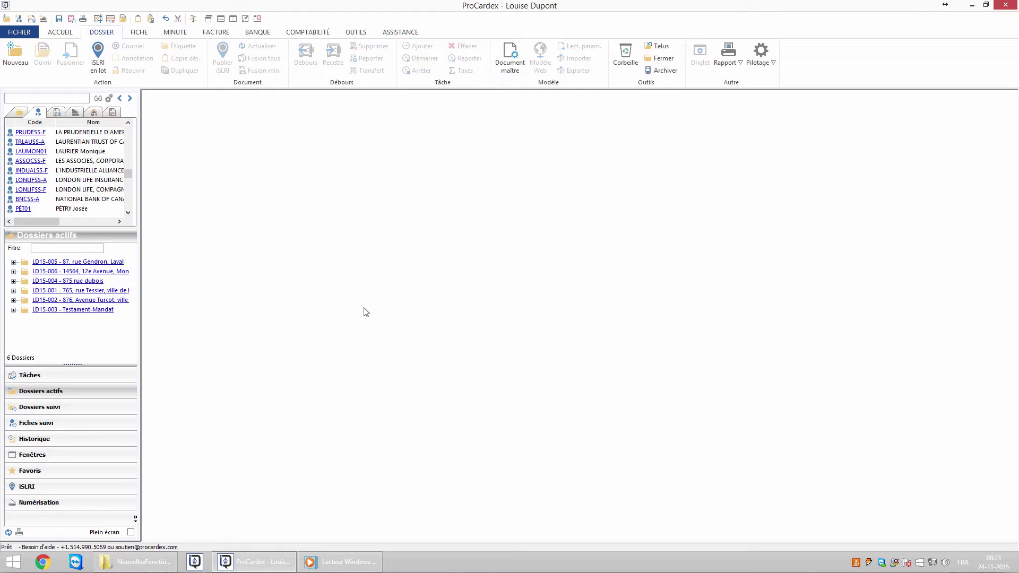
# - Open the first active dossier in ProCardex and clear the contact code of Acquereur2 in the vente comptantV14-fr.doc parameters
pyautogui.click(66, 262)
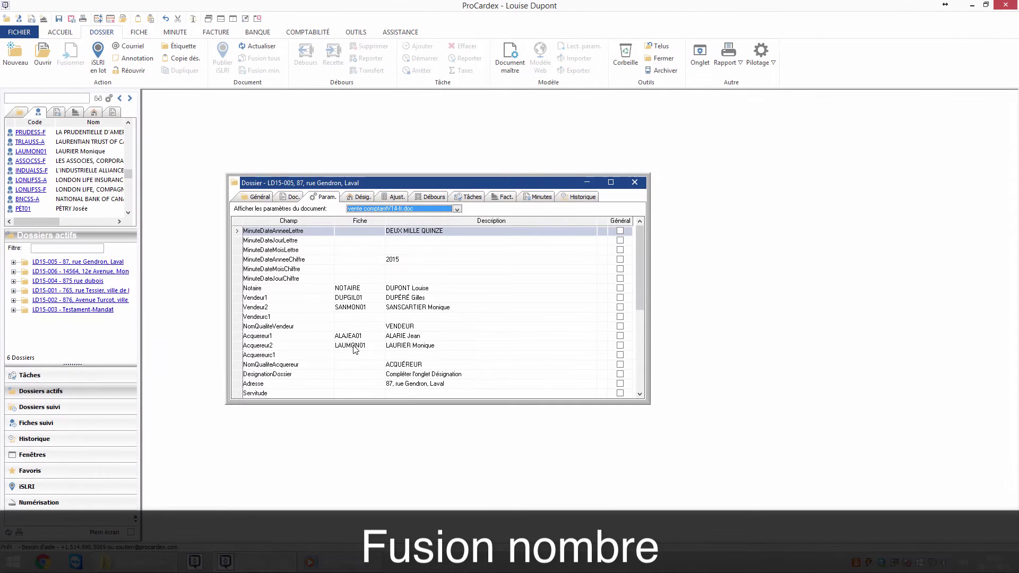
pyautogui.click(354, 346)
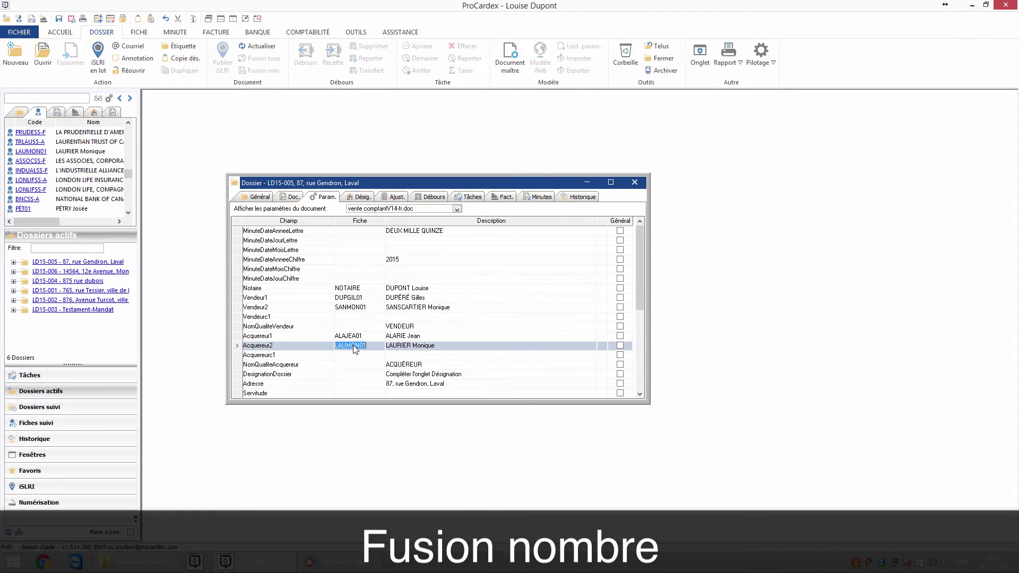
pyautogui.press('Delete')
pyautogui.click(359, 356)
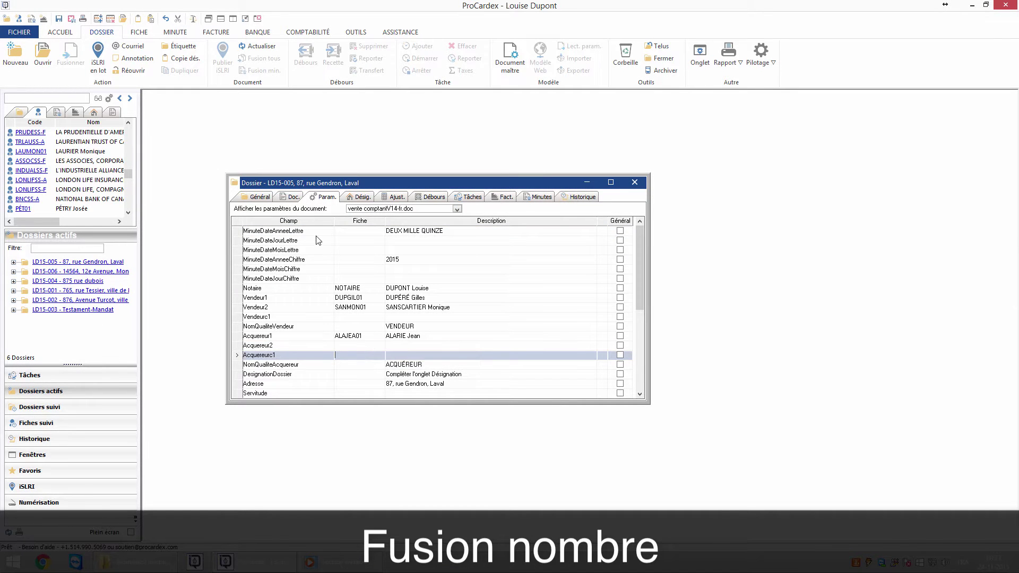
# - Open the master document of vente comptantV14-fr.doc from the dossier's documents and show its Vendeur merge fields
pyautogui.click(292, 198)
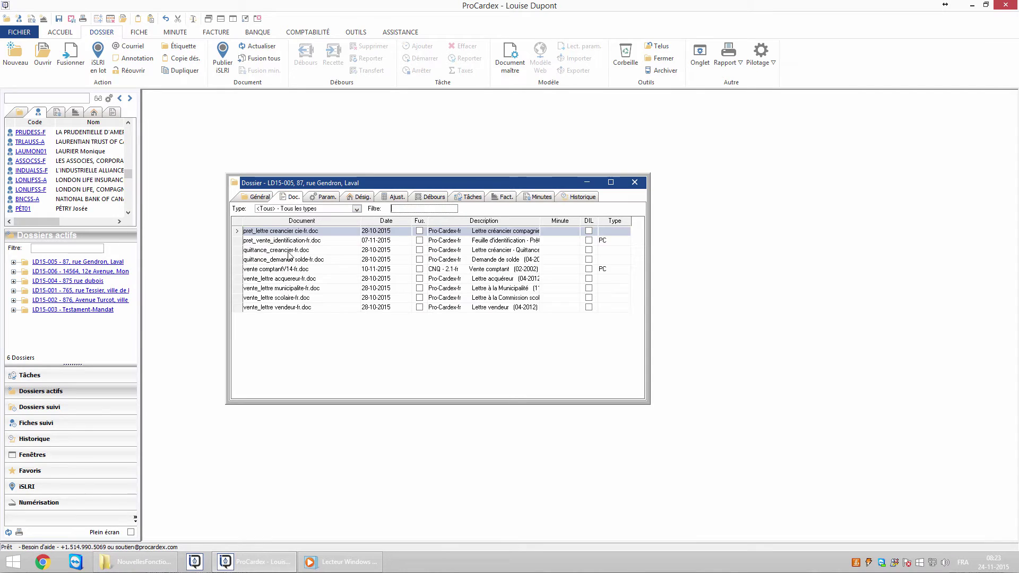
pyautogui.click(291, 270)
pyautogui.rightClick(291, 271)
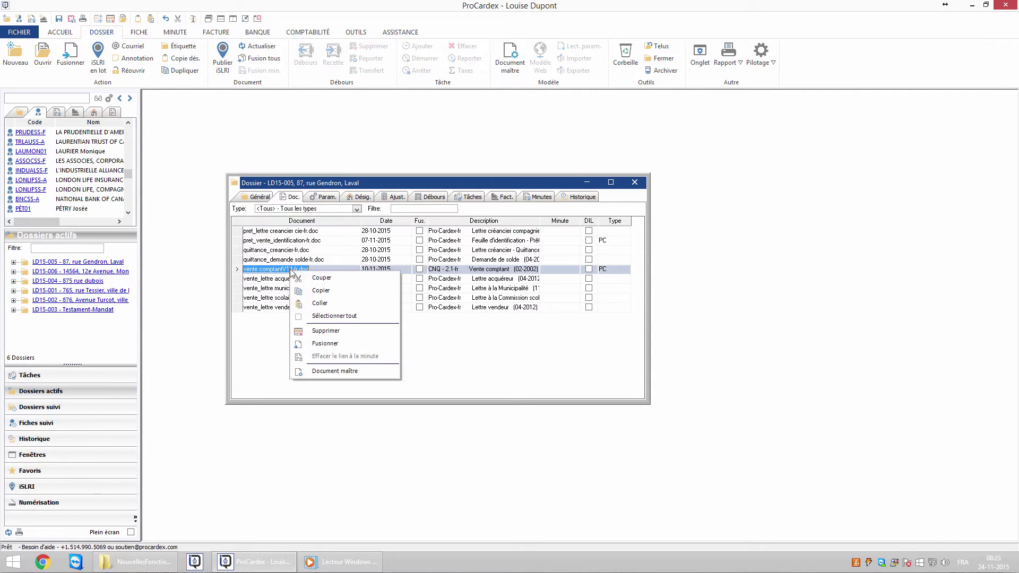
pyautogui.click(336, 371)
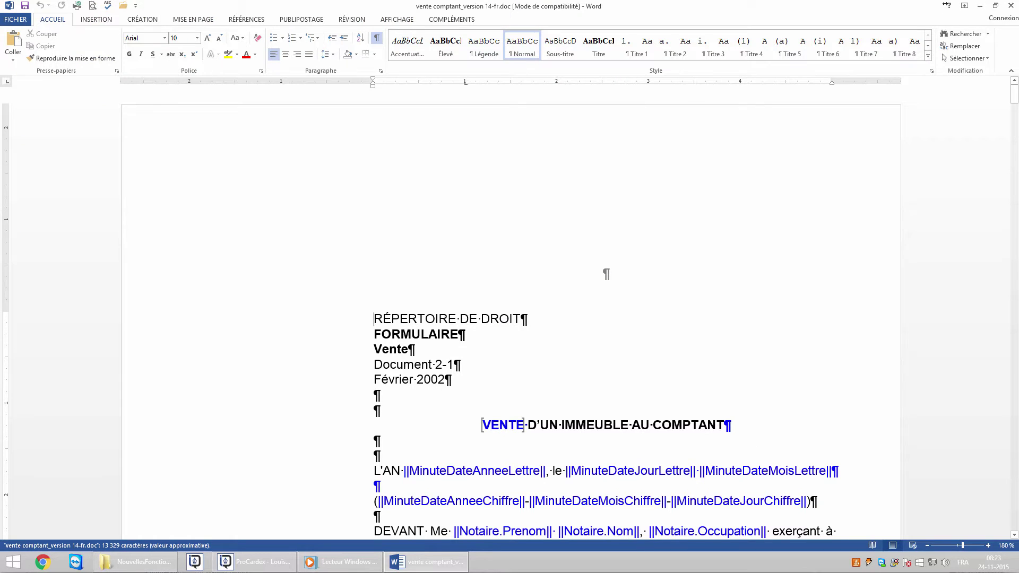
pyautogui.scroll(-5, 1015, 536)
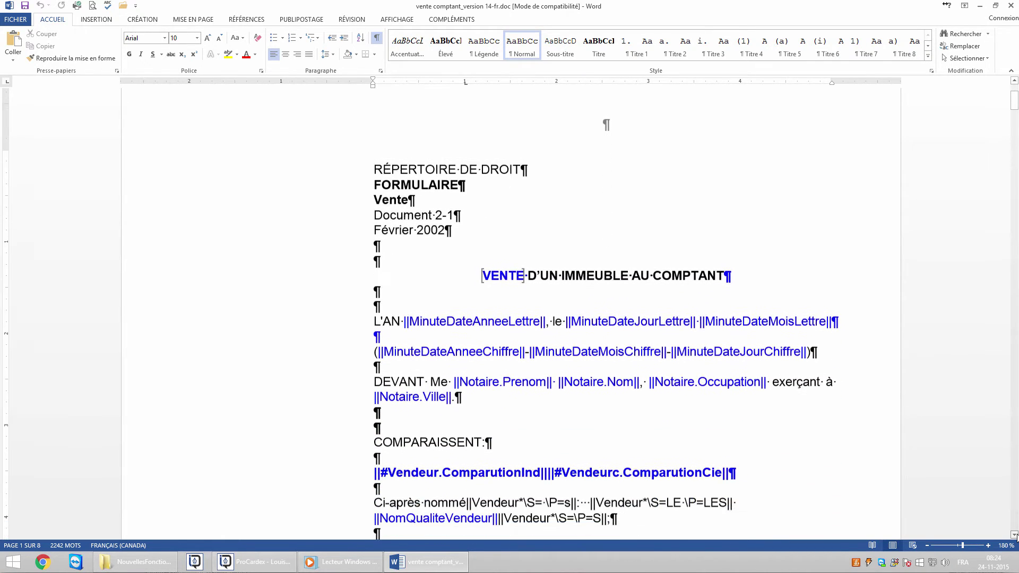
# - Highlight Ci-après nommé, the word Vendeur and its asterisk in the number-based merge field of the seller's appearance clause
pyautogui.scroll(-3, 1015, 536)
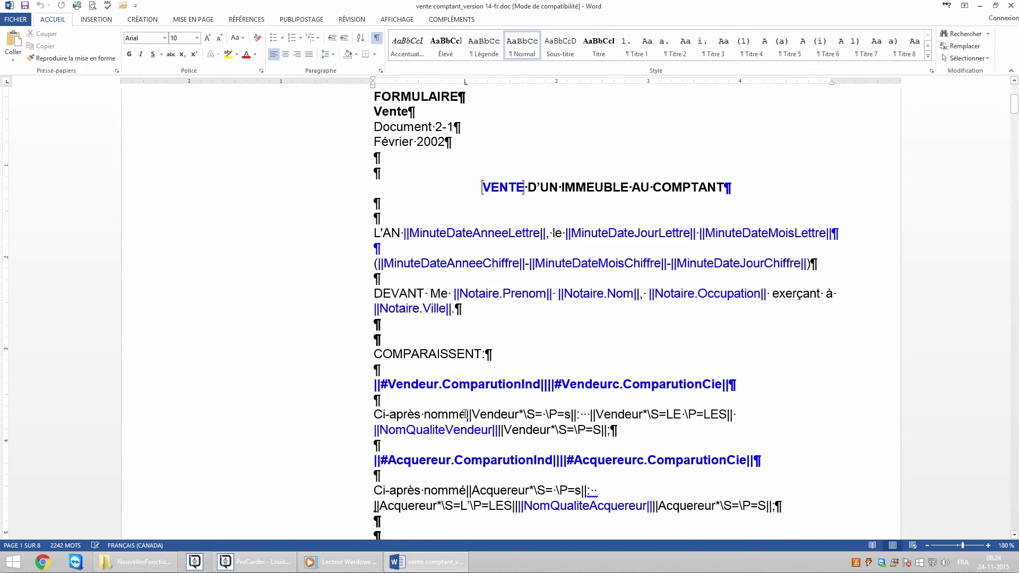
pyautogui.moveTo(375, 414); pyautogui.dragTo(465, 414)
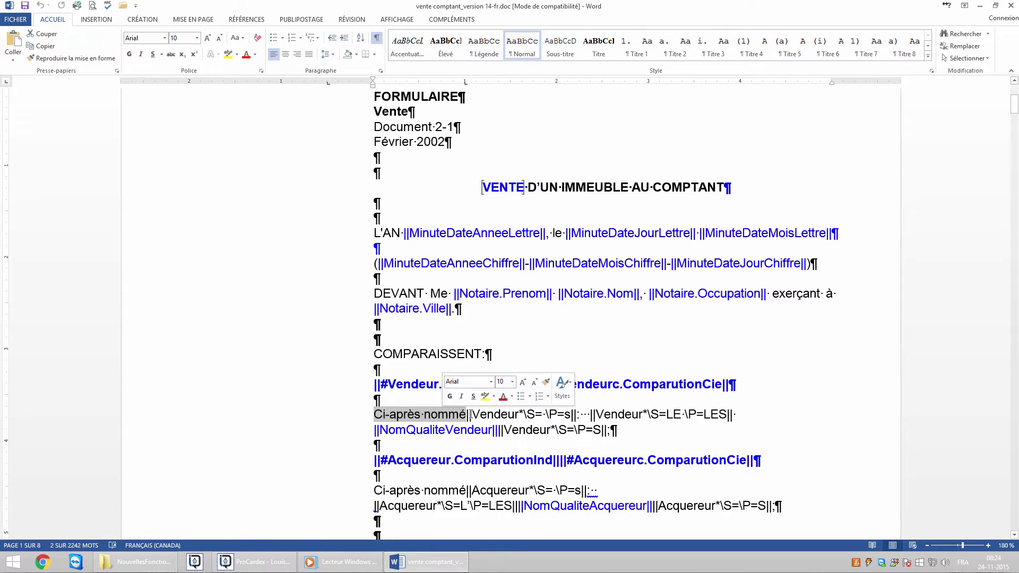
pyautogui.click(542, 408)
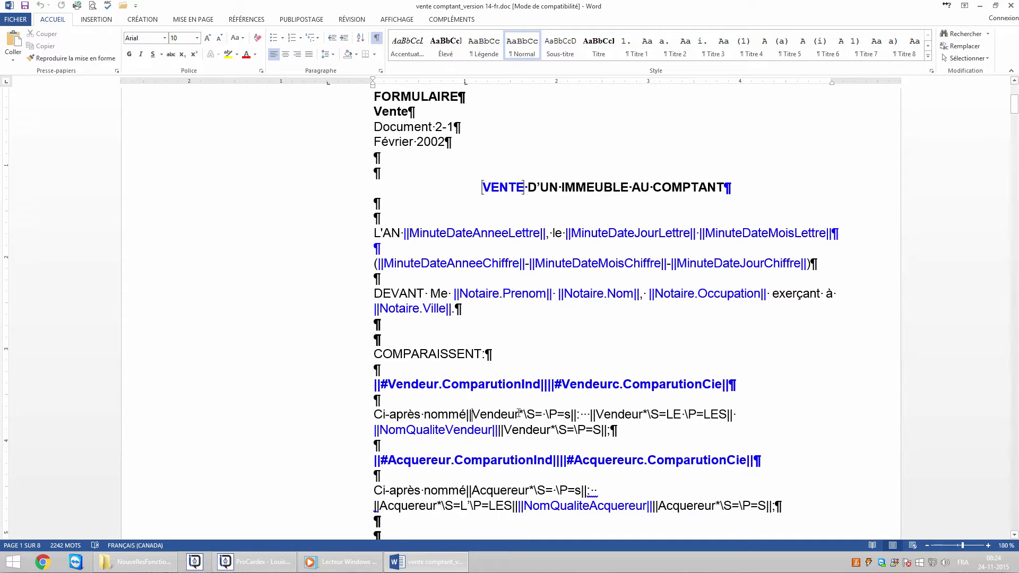
pyautogui.doubleClick(495, 415)
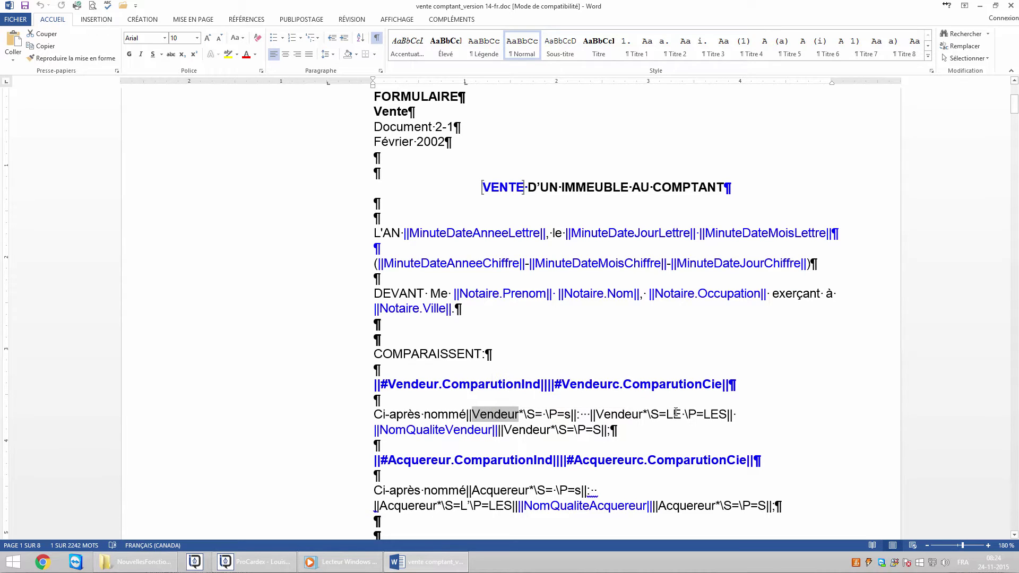
pyautogui.press('Right')
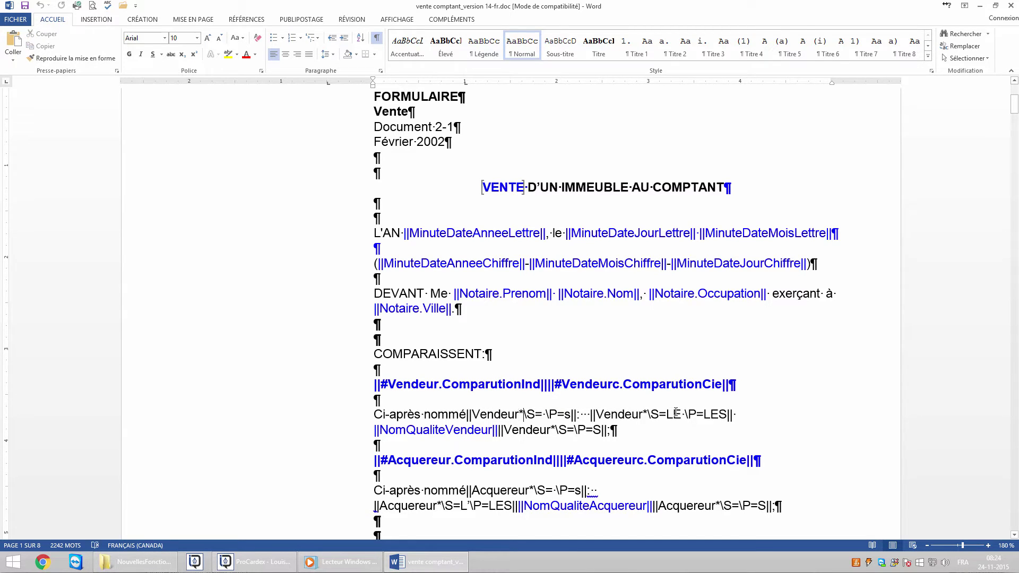
pyautogui.press('Left')
pyautogui.hotkey('shift', 'Right')
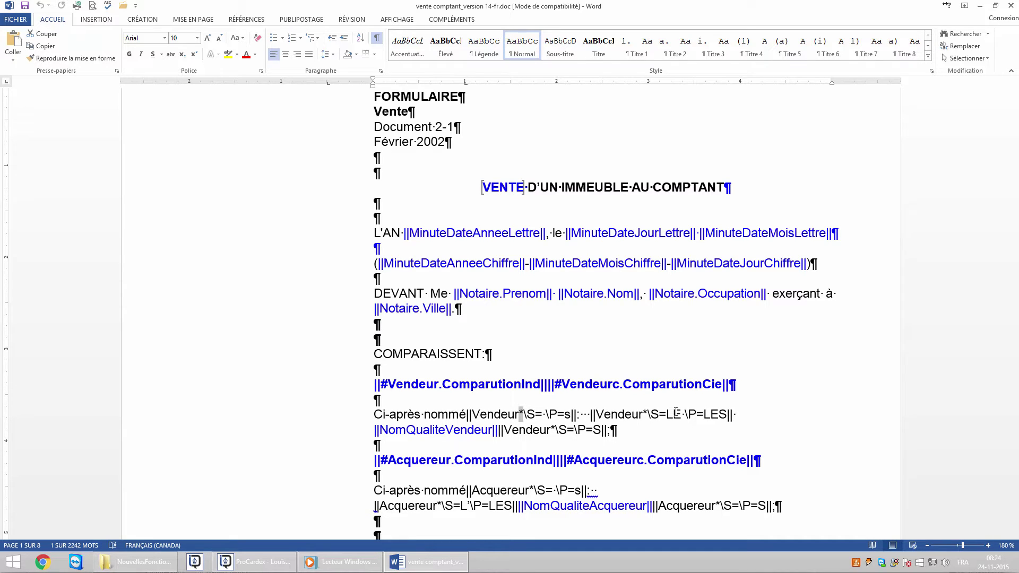
# - Highlight the singular part \S= and the plural part \P=s of the Vendeur field right after Ci-après nommé
pyautogui.press('Right')
pyautogui.hotkey('shift', 'Right')
pyautogui.hotkey('shift', 'Right')
pyautogui.hotkey('shift', 'Right')
pyautogui.hotkey('shift', 'Right')
pyautogui.press('Right')
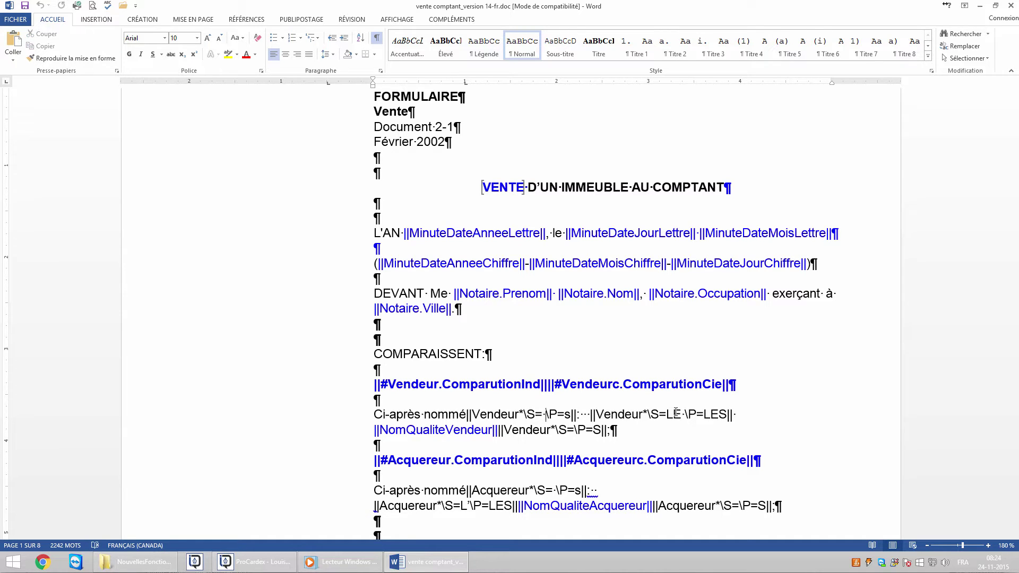
pyautogui.hotkey('shift', 'Right')
pyautogui.hotkey('shift', 'Right')
pyautogui.hotkey('shift', 'Right')
pyautogui.hotkey('shift', 'Right')
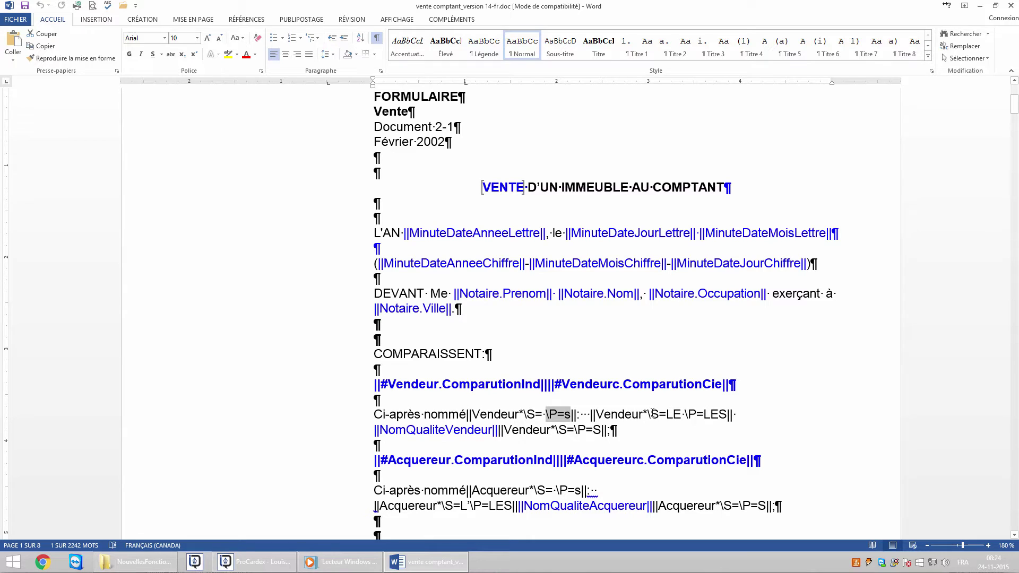
# - Highlight the singular \S=LE and the plural \P=LES parts of the Vendeur article field
pyautogui.click(651, 415)
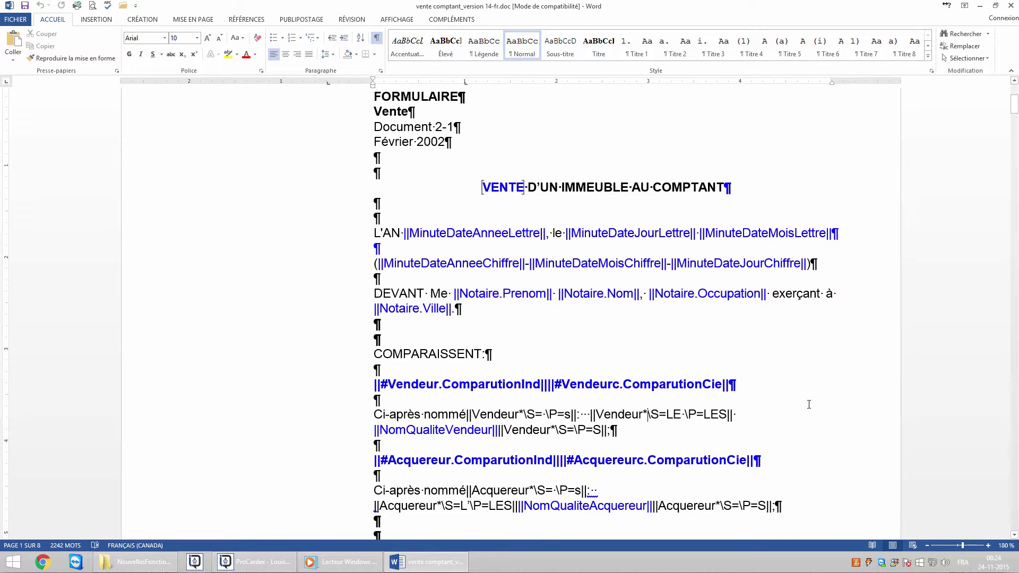
pyautogui.hotkey('ctrl', 'shift', 'Right')
pyautogui.press('Right')
pyautogui.hotkey('shift', 'Right')
pyautogui.hotkey('shift', 'Right')
pyautogui.hotkey('shift', 'Right')
pyautogui.hotkey('shift', 'Right')
pyautogui.hotkey('shift', 'Right')
pyautogui.hotkey('shift', 'Right')
pyautogui.hotkey('shift', 'Right')
pyautogui.hotkey('shift', 'Right')
pyautogui.hotkey('shift', 'Left')
pyautogui.hotkey('shift', 'Left')
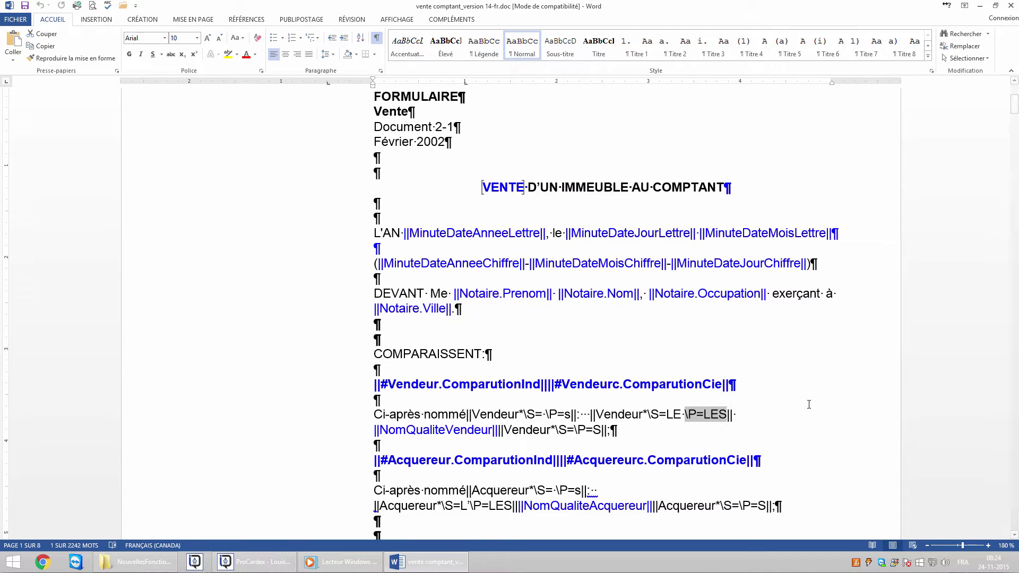
# - Highlight the empty singular part \S= of the Vendeur field that follows NomQualiteVendeur
pyautogui.click(513, 431)
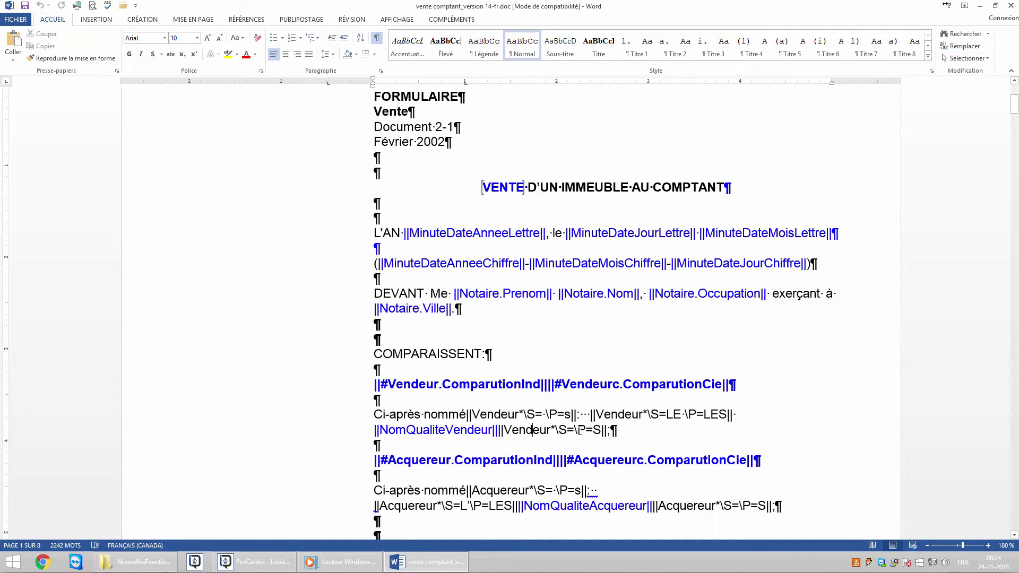
pyautogui.hotkey('shift', 'Right')
pyautogui.hotkey('shift', 'Right')
pyautogui.hotkey('shift', 'Right')
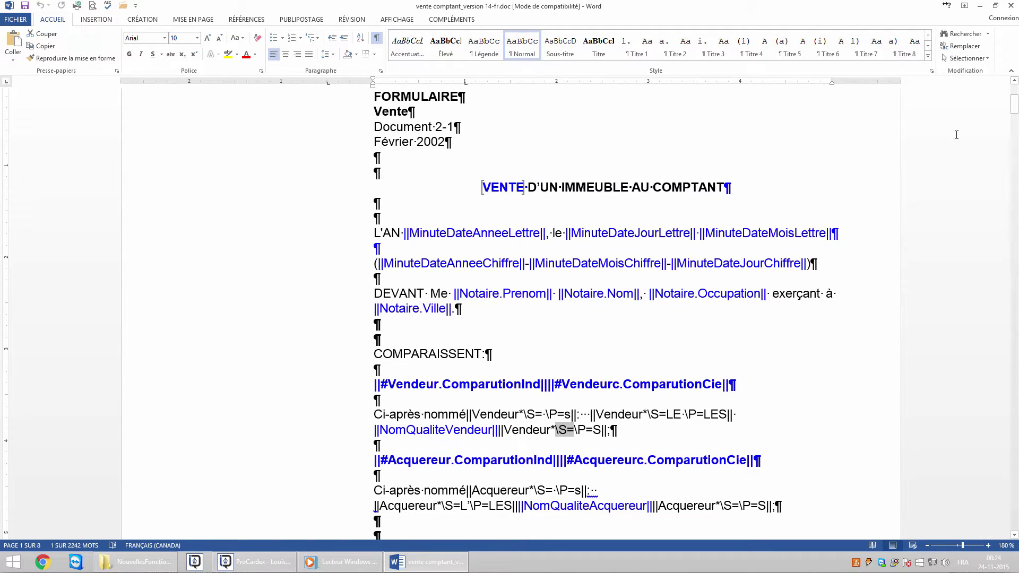
# - Close the master document, check the vente comptantV14-fr.doc parameters in ProCardex, and merge that document from the dossier's documents
pyautogui.click(1011, 6)
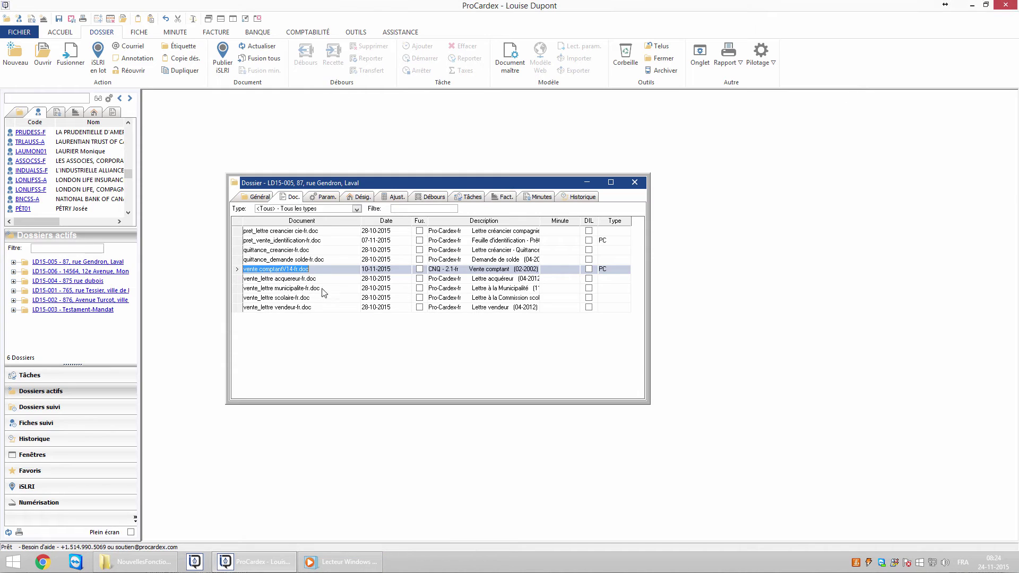
pyautogui.click(324, 198)
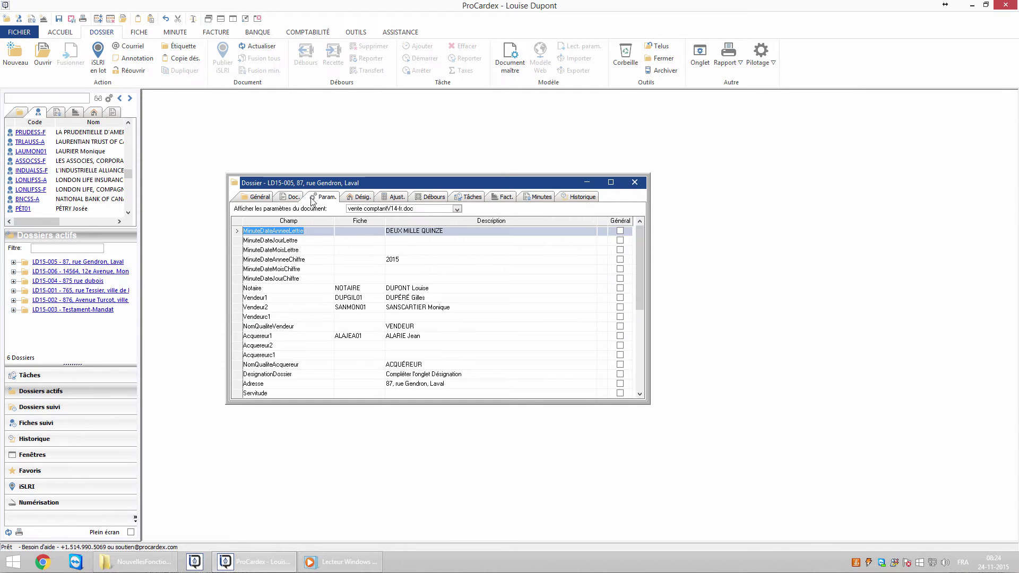
pyautogui.click(292, 198)
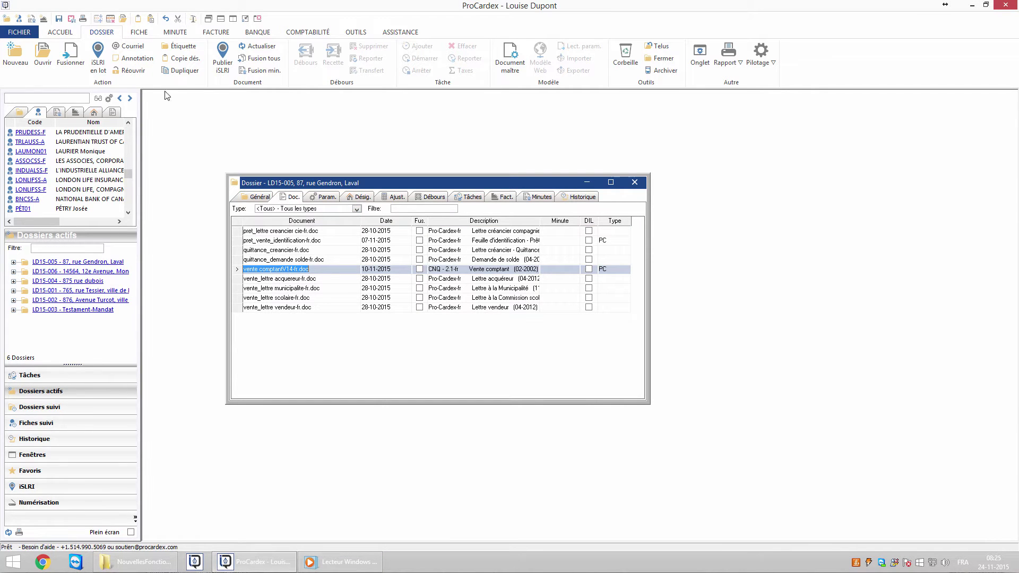
pyautogui.click(70, 56)
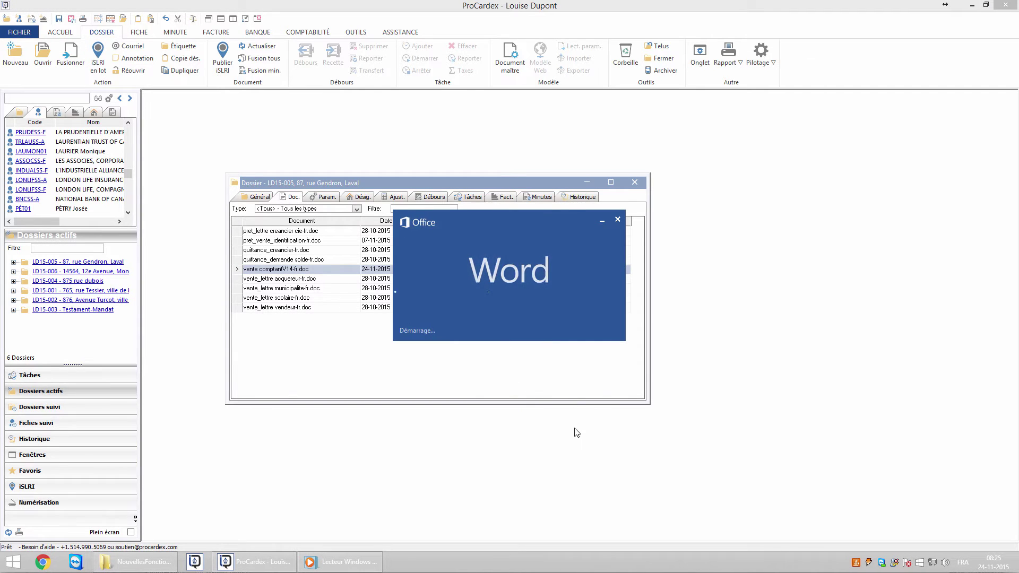
# - Hide the formatting marks in the merged sale and highlight VENDEURS and L'ACQUÉREUR in the appearance clause
pyautogui.scroll(-5, 576, 441)
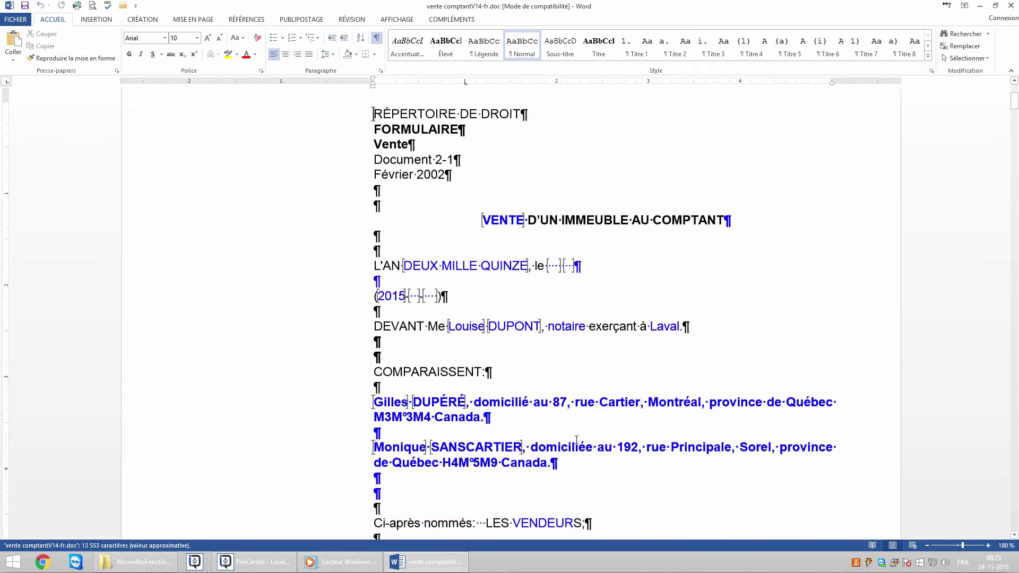
pyautogui.click(376, 37)
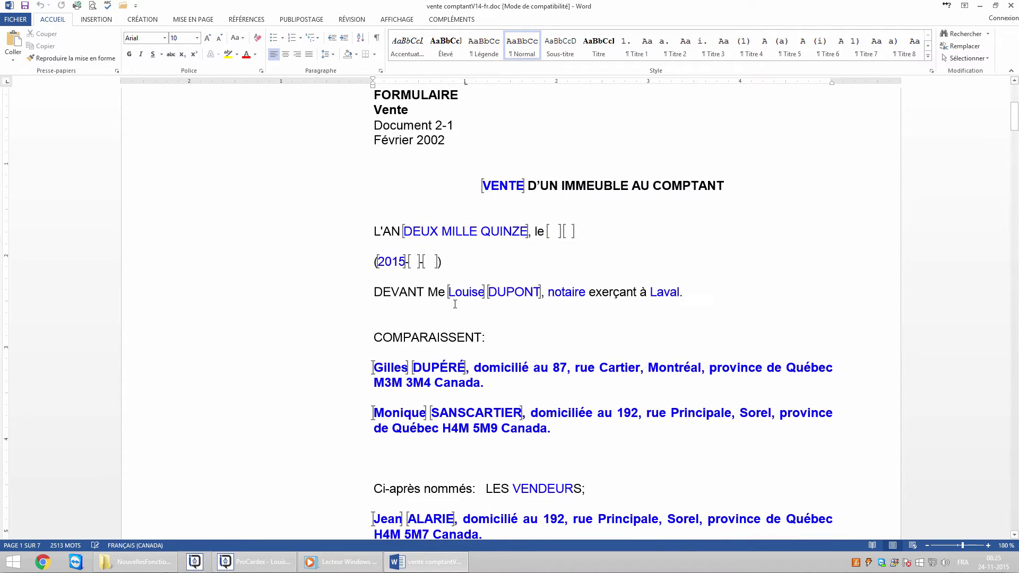
pyautogui.scroll(-1, 479, 378)
pyautogui.moveTo(513, 423); pyautogui.dragTo(582, 423)
pyautogui.scroll(-2, 481, 436)
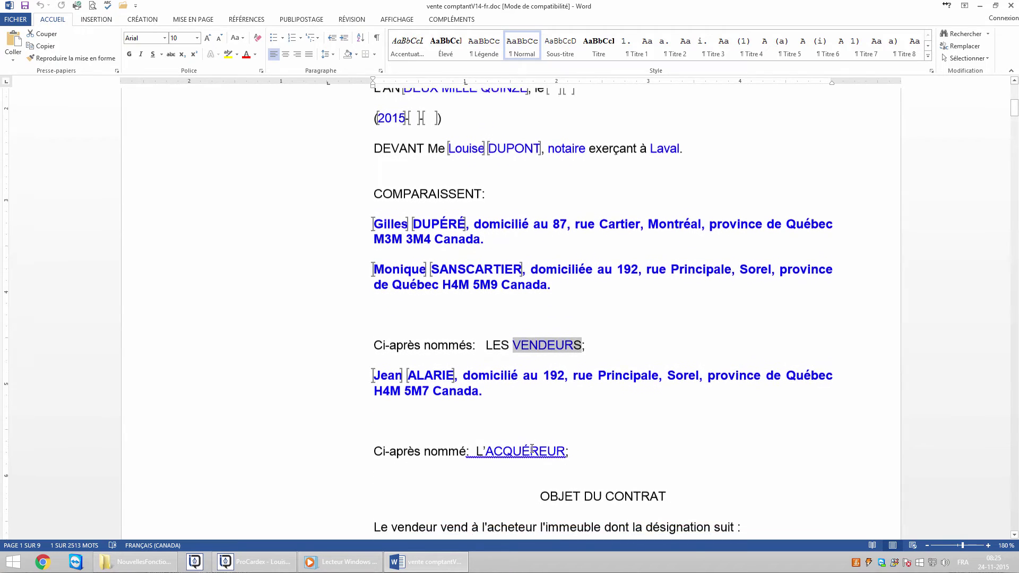
pyautogui.moveTo(476, 428); pyautogui.dragTo(566, 430)
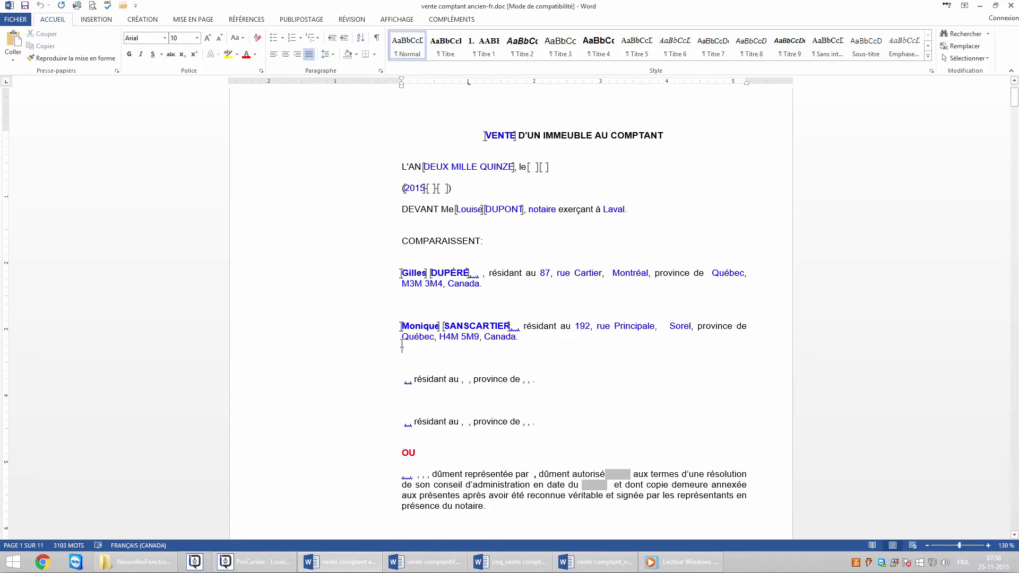
# - Review the parties' section of vente comptant ancien-fr.doc and highlight the unfilled résidant au paragraphs below the buyer
pyautogui.scroll(-10, 402, 344)
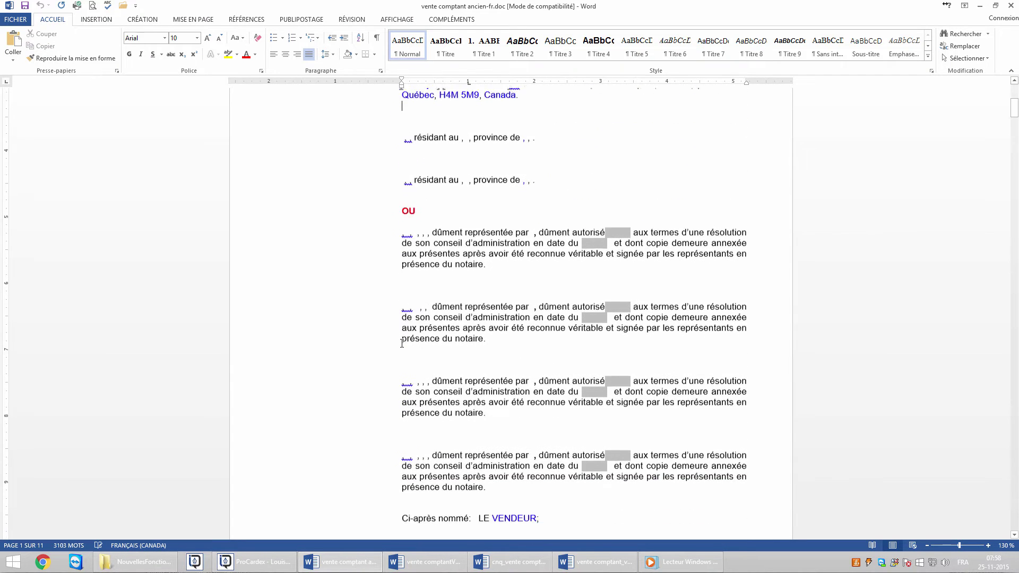
pyautogui.scroll(-12, 402, 344)
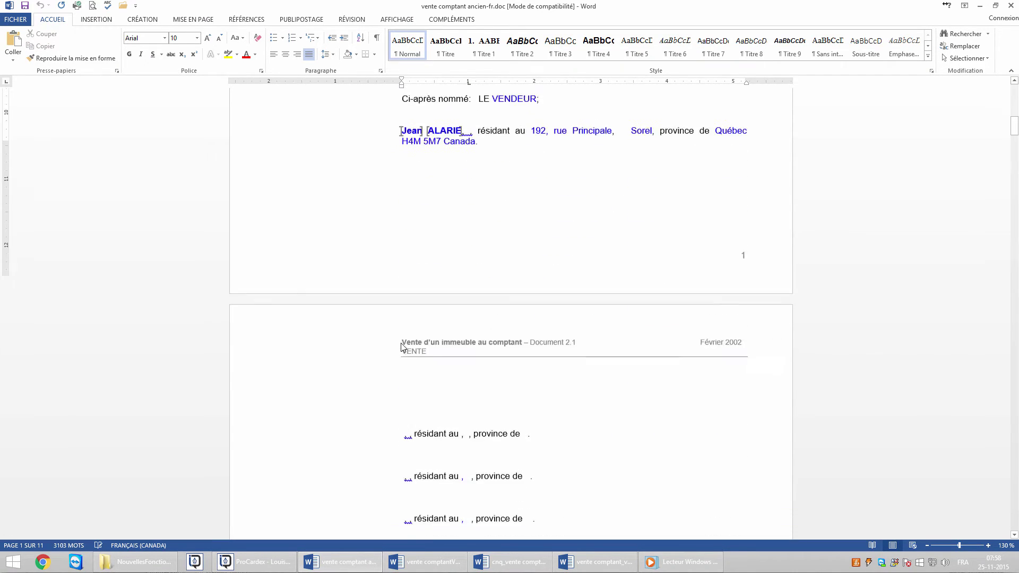
pyautogui.moveTo(327, 340); pyautogui.dragTo(336, 464)
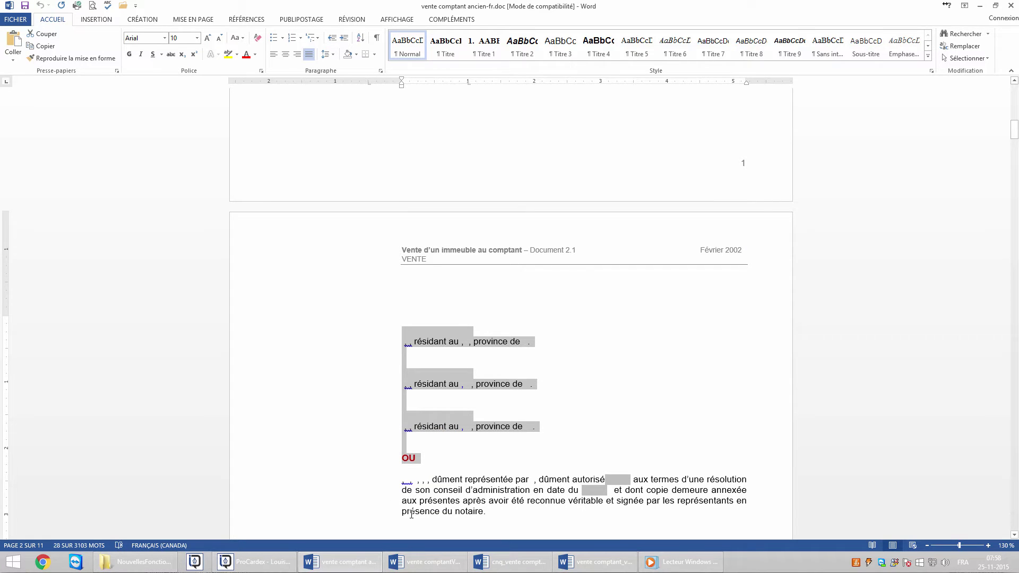
# - Switch to vente comptantV14-fr.doc and examine its appearance clause and the signature lines at the end for comparison
pyautogui.click(425, 562)
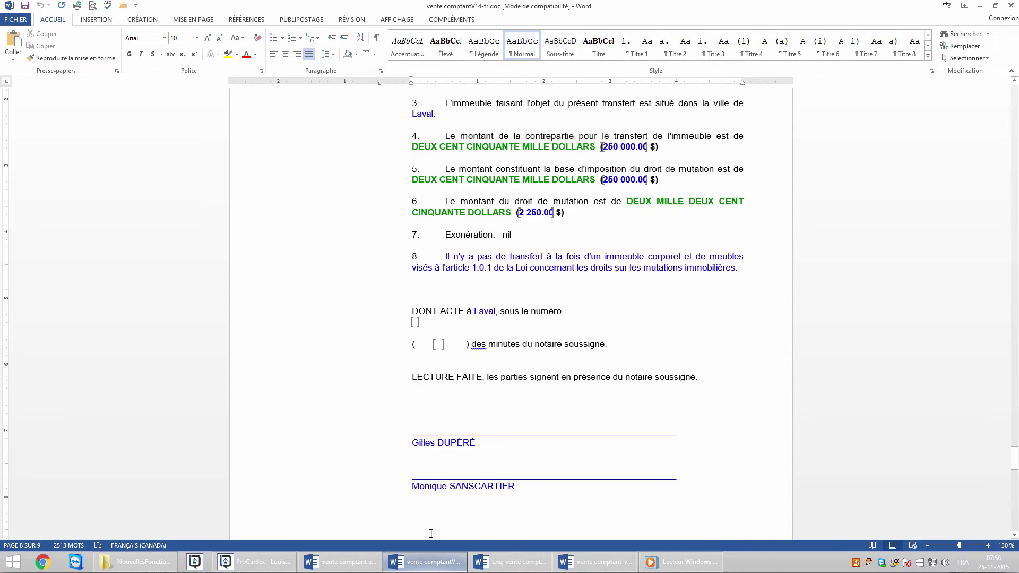
pyautogui.hotkey('ctrl', 'Home')
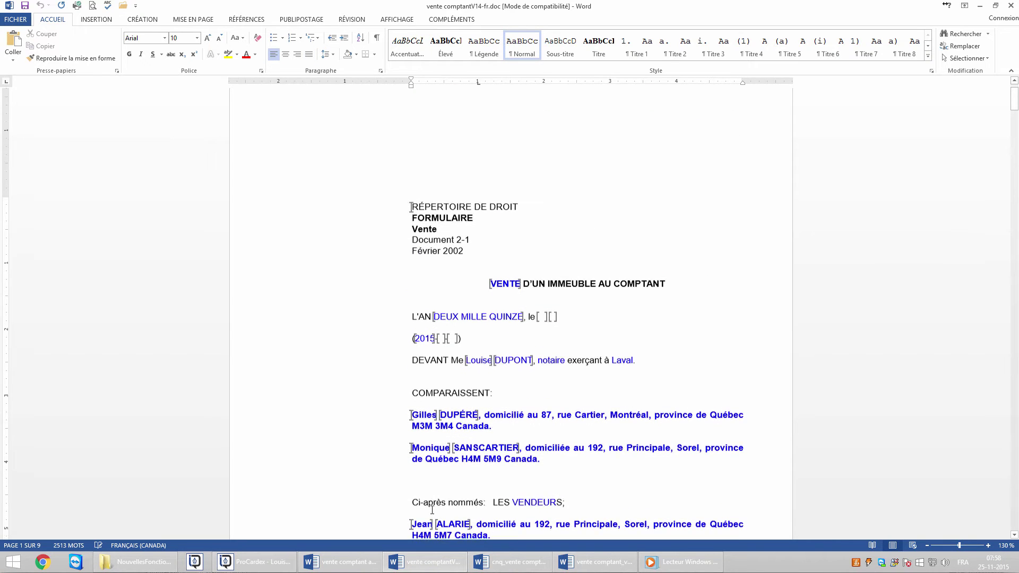
pyautogui.scroll(-5, 432, 509)
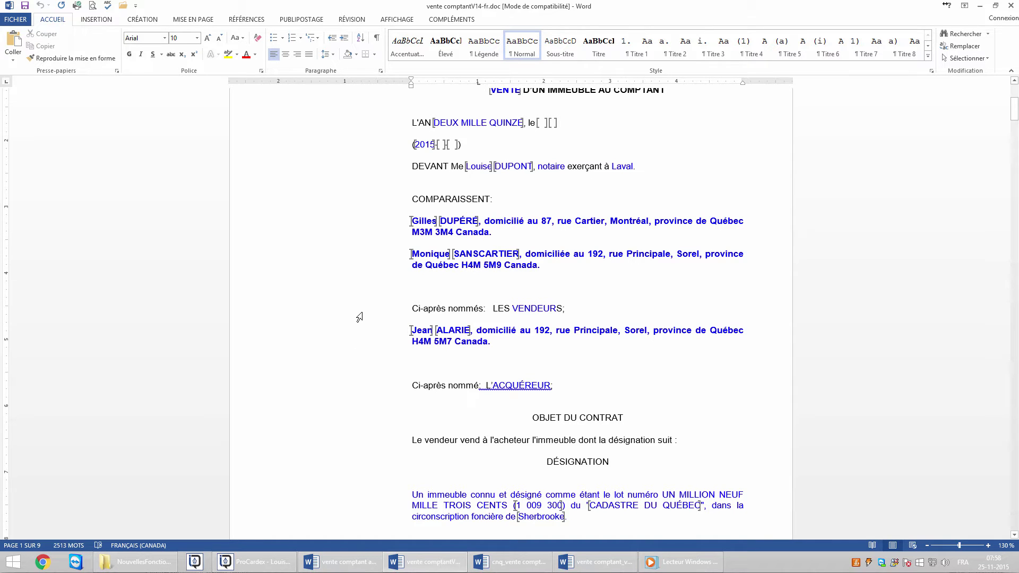
pyautogui.hotkey('ctrl', 'End')
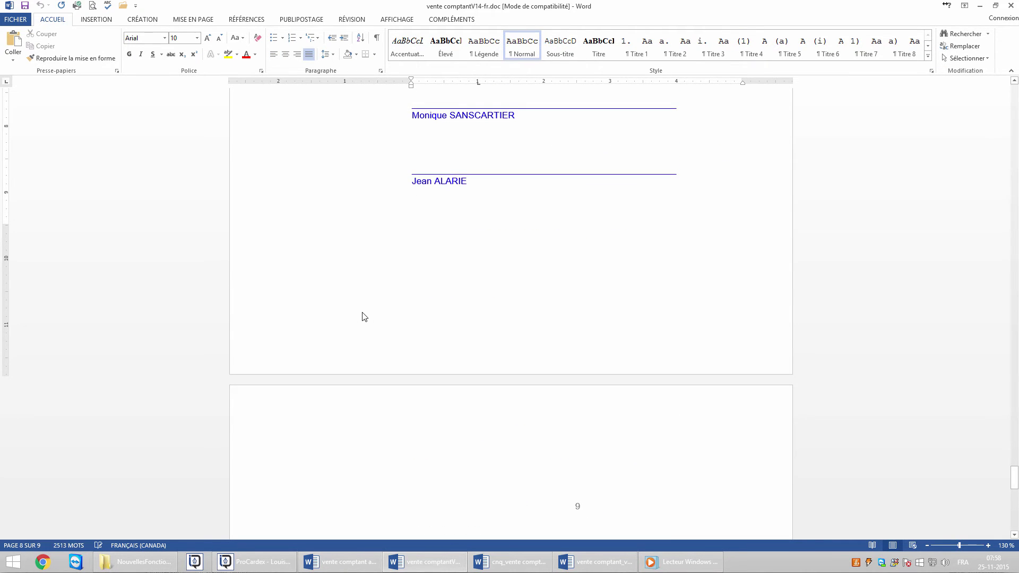
pyautogui.hotkey('ctrl', 'Home')
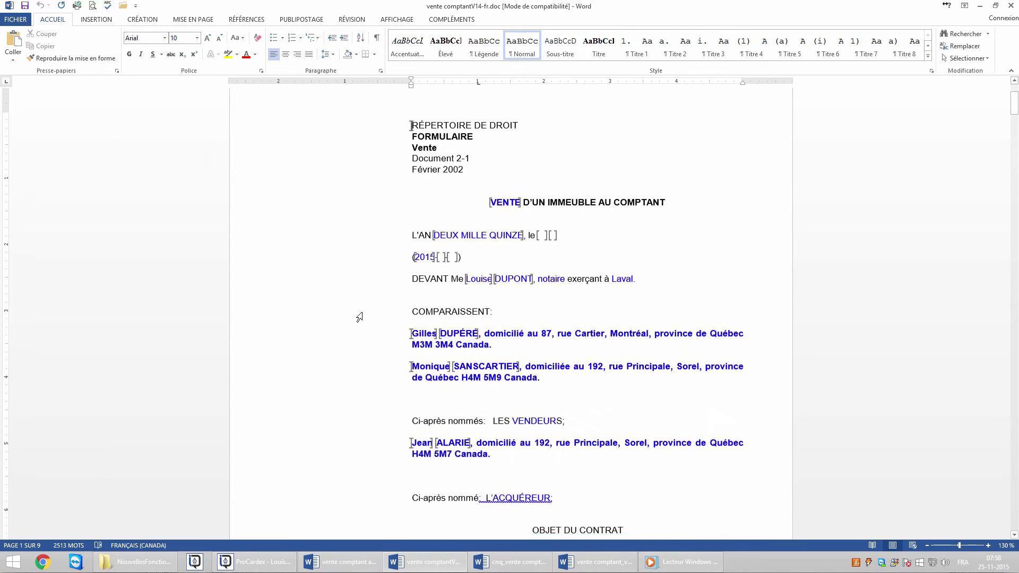
pyautogui.hotkey('ctrl', 'End')
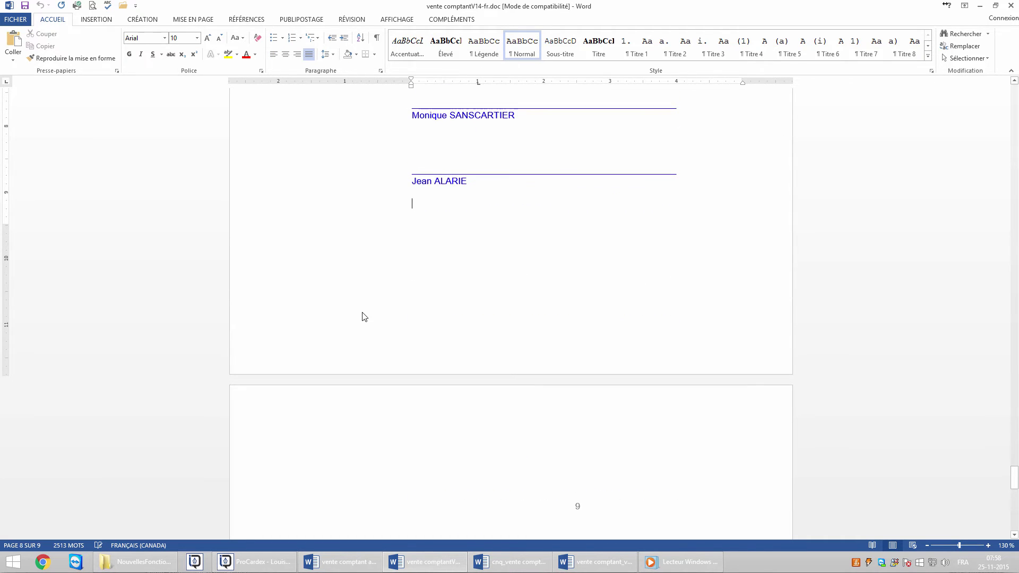
pyautogui.scroll(10, 363, 317)
pyautogui.scroll(-5, 360, 316)
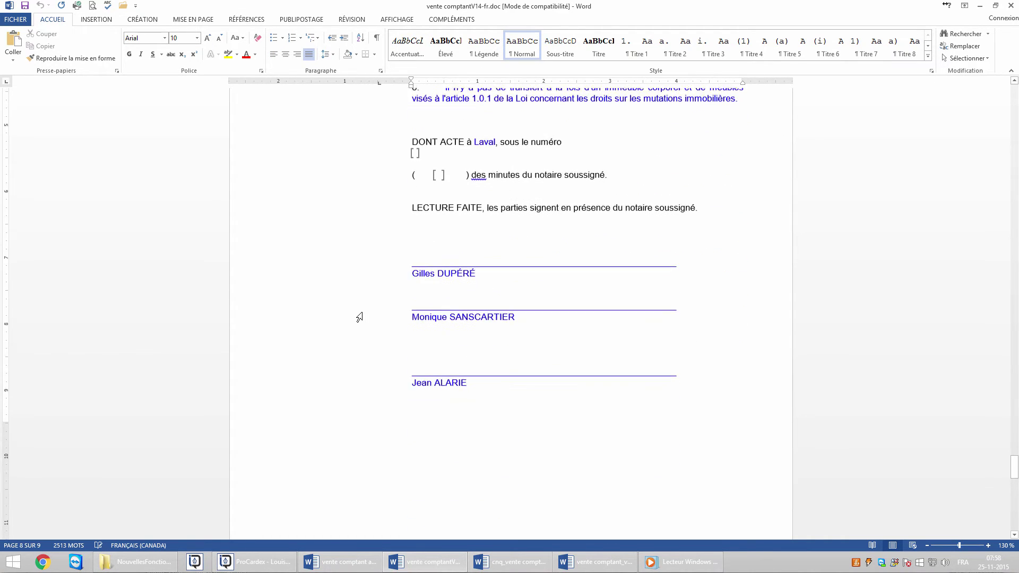
pyautogui.scroll(-1, 359, 316)
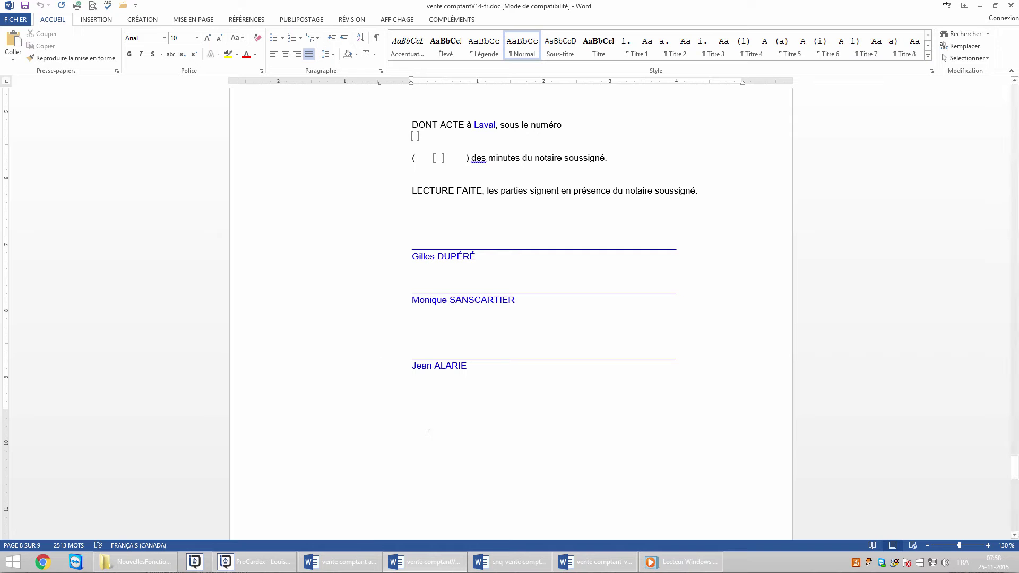
# - View the cnq_vente comptant 2.1 master, then highlight the #Vendeur.ComparutionInd and #Vendeurc.ComparutionCie line in the version 14 master
pyautogui.moveTo(507, 566)
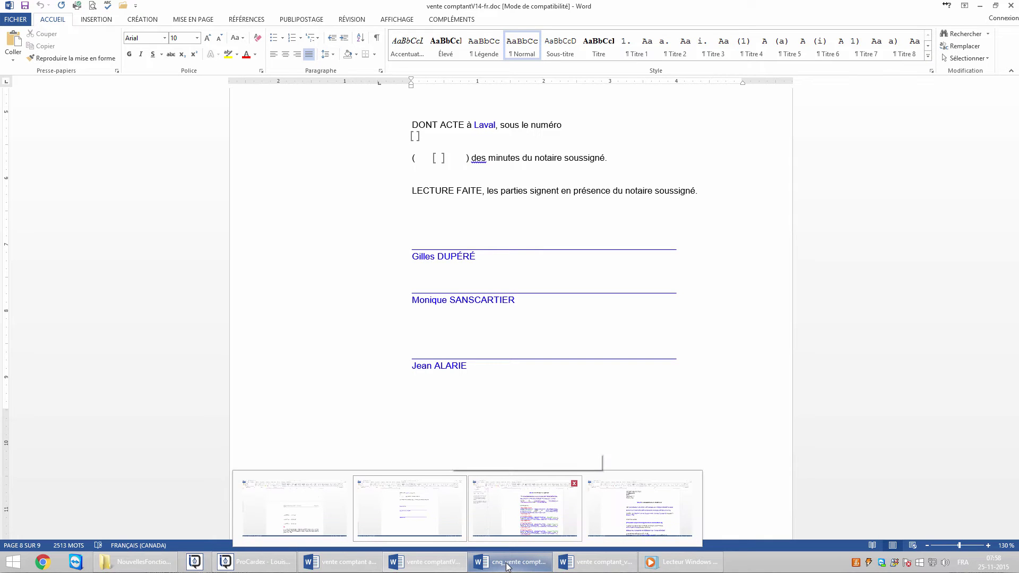
pyautogui.click(534, 564)
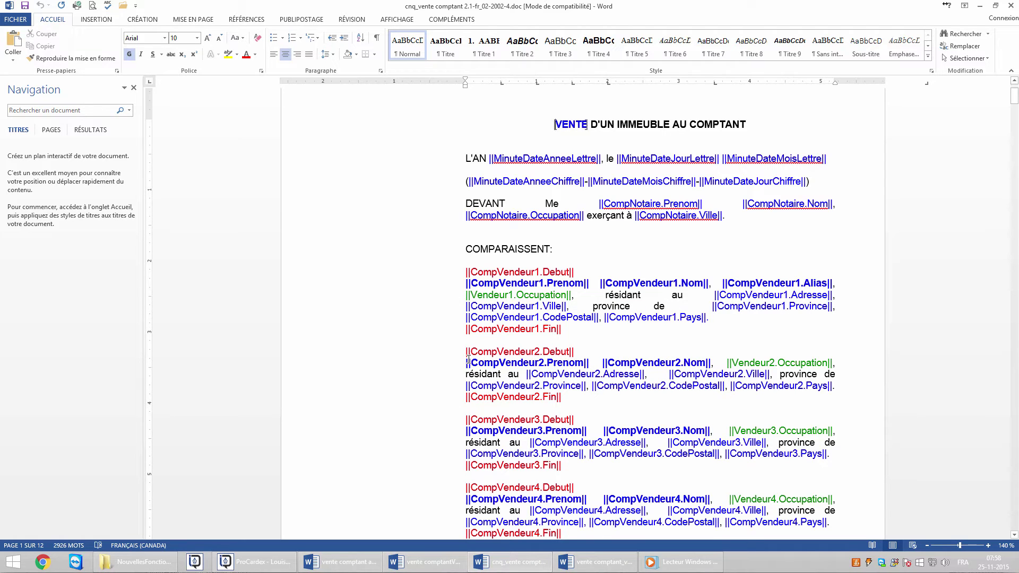
pyautogui.click(588, 565)
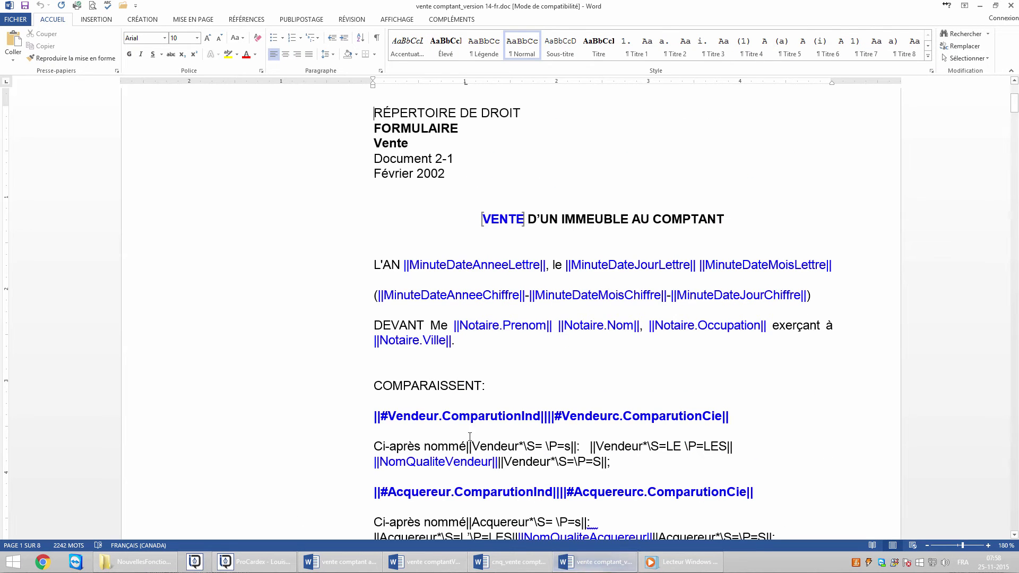
pyautogui.click(314, 422)
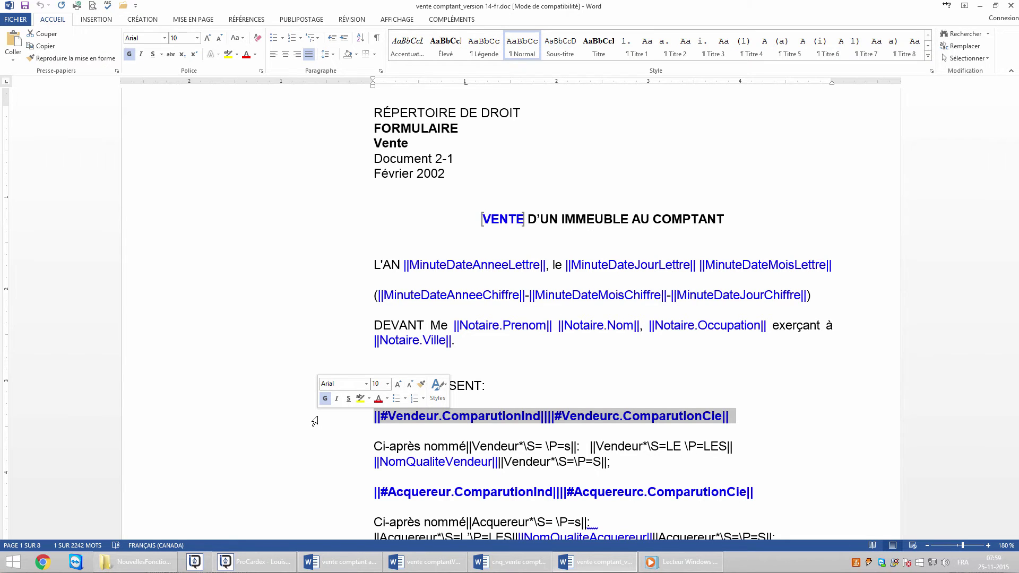
# - Highlight the #Acquereur.ComparutionInd and #Acquereurc.ComparutionCie line, then the # sign and the word Vendeur in the vendor's field
pyautogui.scroll(-2, 315, 421)
pyautogui.click(315, 420)
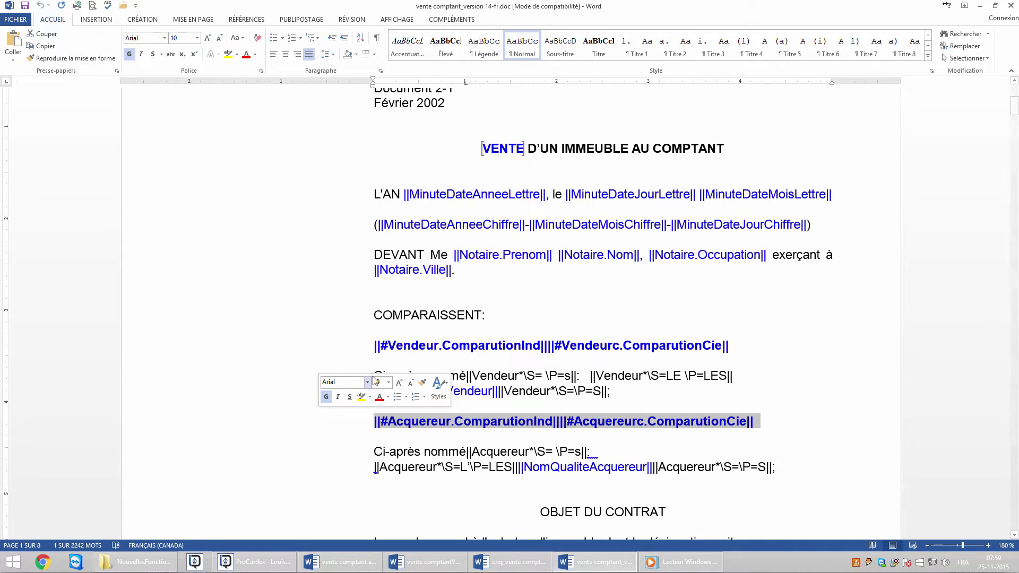
pyautogui.click(380, 346)
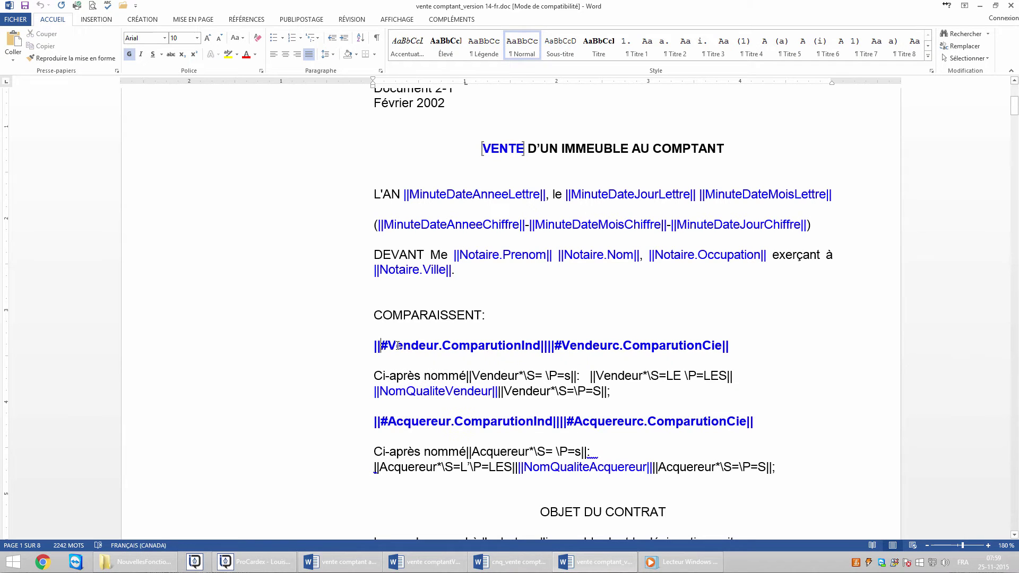
pyautogui.hotkey('shift', 'Right')
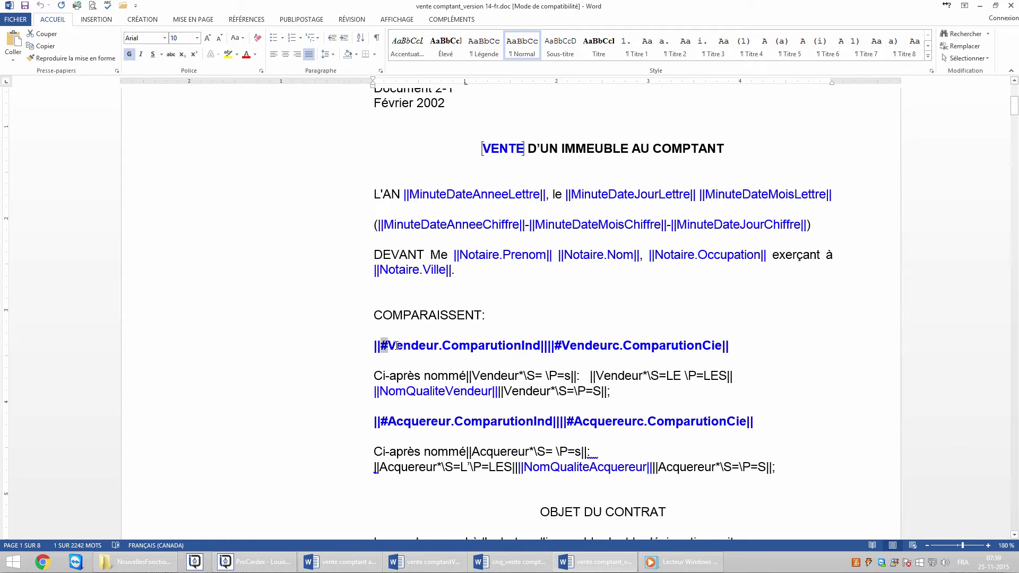
pyautogui.doubleClick(397, 346)
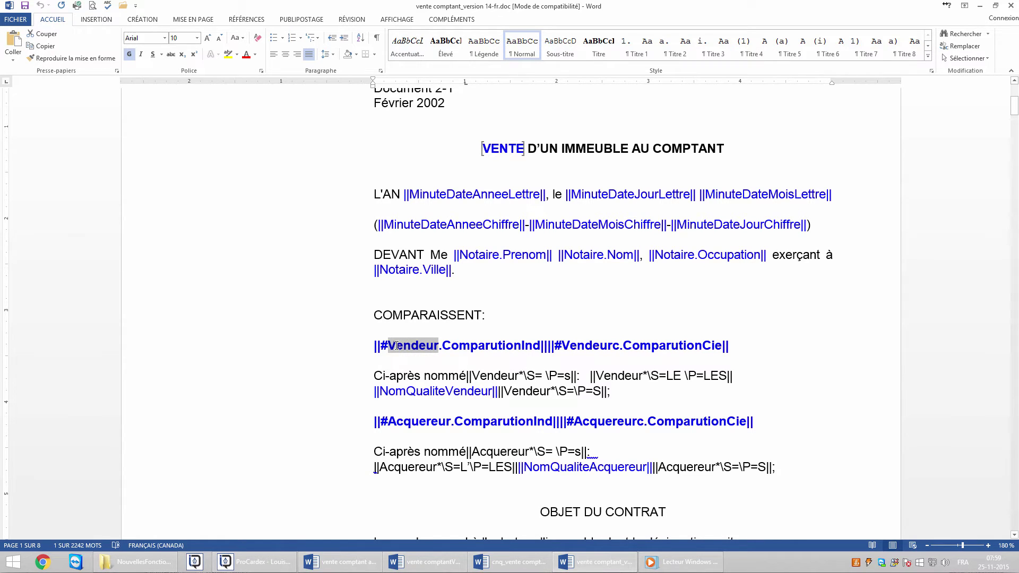
# - Highlight the ComparutionInd part of the #Vendeur.ComparutionInd merge field
pyautogui.press('Right')
pyautogui.press('Right')
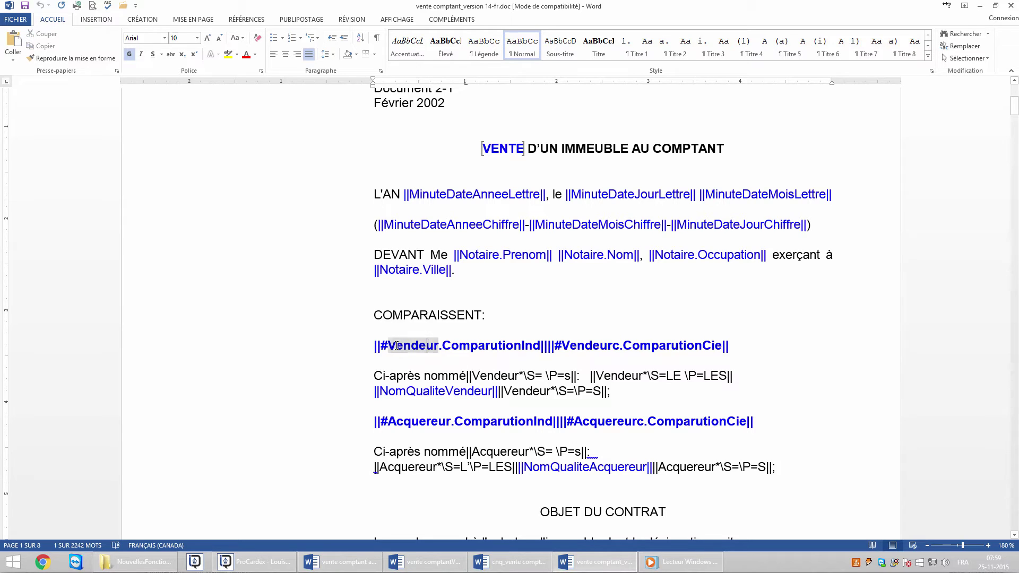
pyautogui.hotkey('shift', 'Right')
pyautogui.hotkey('shift', 'Right')
pyautogui.hotkey('shift', 'Right')
pyautogui.hotkey('shift', 'Right')
pyautogui.hotkey('shift', 'Right')
pyautogui.hotkey('shift', 'Right')
pyautogui.hotkey('shift', 'Right')
pyautogui.hotkey('shift', 'Right')
pyautogui.hotkey('shift', 'Right')
pyautogui.hotkey('shift', 'Right')
pyautogui.hotkey('shift', 'Right')
pyautogui.hotkey('shift', 'Right')
pyautogui.hotkey('shift', 'Right')
pyautogui.hotkey('shift', 'Right')
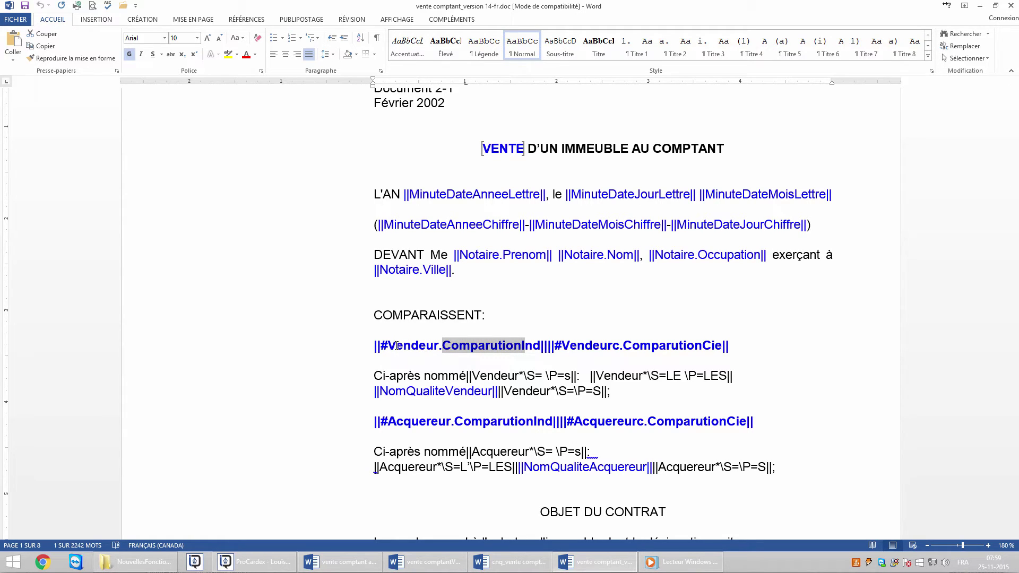
pyautogui.hotkey('shift', 'Right')
pyautogui.hotkey('shift', 'Right')
pyautogui.hotkey('shift', 'Right')
pyautogui.press('Right')
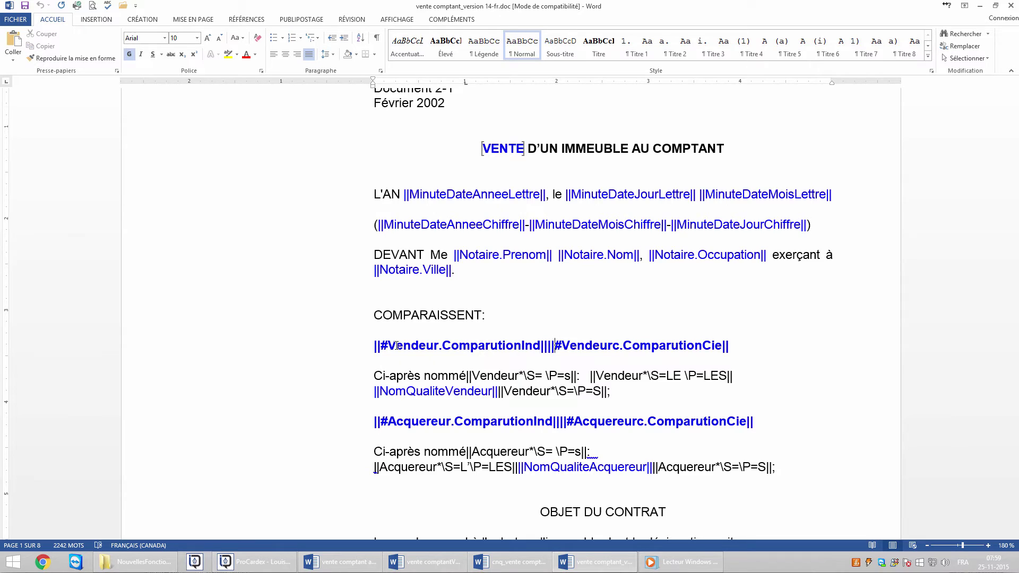
# - Highlight #Vendeurc.ComparutionCie in the vendor's appearance line, then clear the selection
pyautogui.hotkey('shift', 'Right')
pyautogui.hotkey('shift', 'Right')
pyautogui.hotkey('shift', 'Right')
pyautogui.hotkey('shift', 'Right')
pyautogui.hotkey('shift', 'Right')
pyautogui.hotkey('shift', 'Right')
pyautogui.hotkey('shift', 'Right')
pyautogui.hotkey('shift', 'Right')
pyautogui.hotkey('shift', 'Right')
pyautogui.hotkey('shift', 'Right')
pyautogui.hotkey('shift', 'Right')
pyautogui.hotkey('shift', 'Right')
pyautogui.hotkey('shift', 'Right')
pyautogui.hotkey('shift', 'Right')
pyautogui.hotkey('shift', 'Right')
pyautogui.hotkey('shift', 'Right')
pyautogui.hotkey('shift', 'Right')
pyautogui.hotkey('shift', 'Right')
pyautogui.hotkey('shift', 'Right')
pyautogui.hotkey('shift', 'Right')
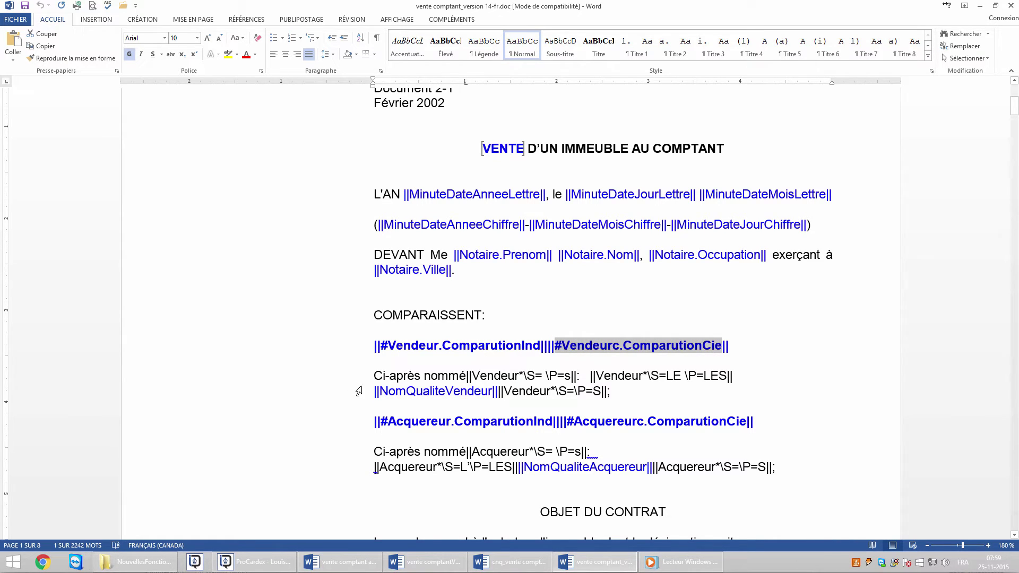
pyautogui.click(396, 377)
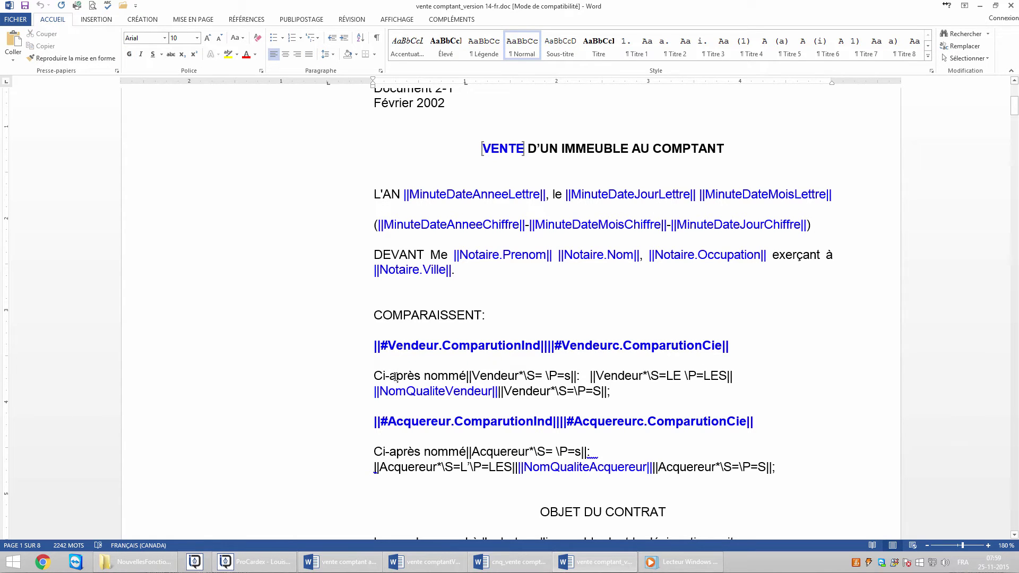
# - Search the master for régime and highlight the Vendeur and Acquereur signature field lines at the end of the document
pyautogui.hotkey('ctrl', 'f')
pyautogui.write('régime')
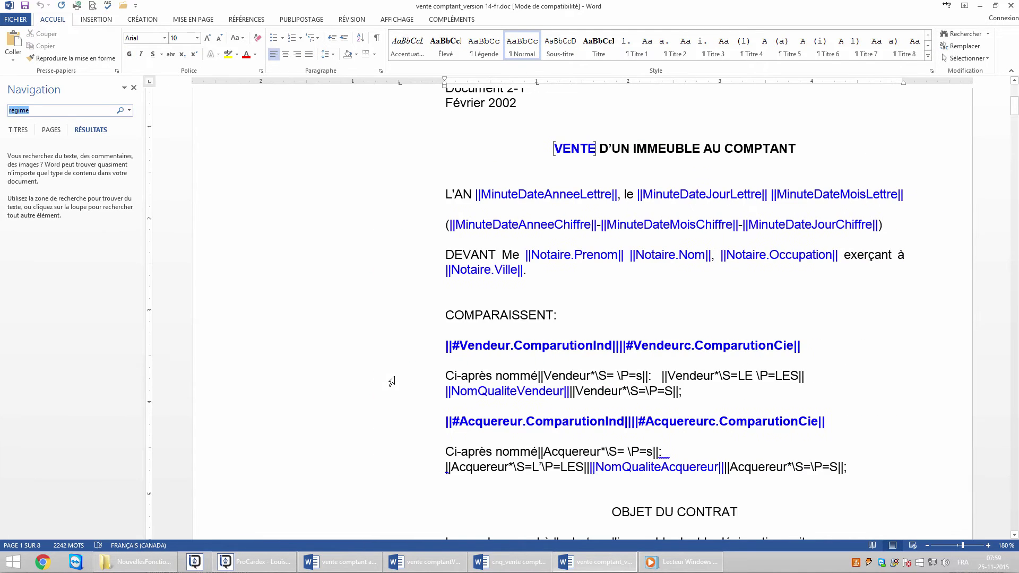
pyautogui.scroll(-20, 391, 381)
pyautogui.scroll(3, 391, 381)
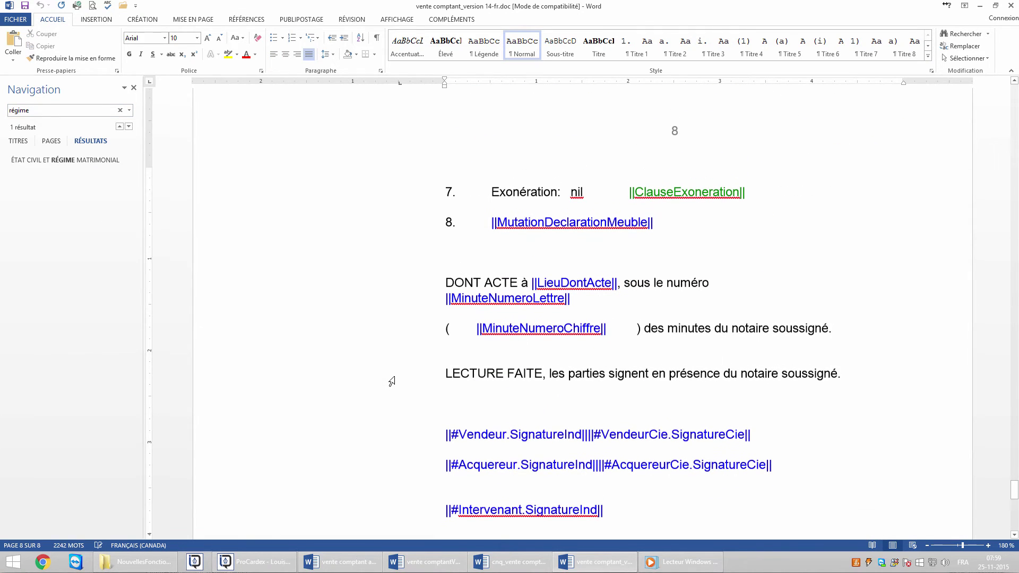
pyautogui.scroll(-1, 391, 381)
pyautogui.doubleClick(390, 425)
pyautogui.moveTo(391, 426); pyautogui.dragTo(390, 434)
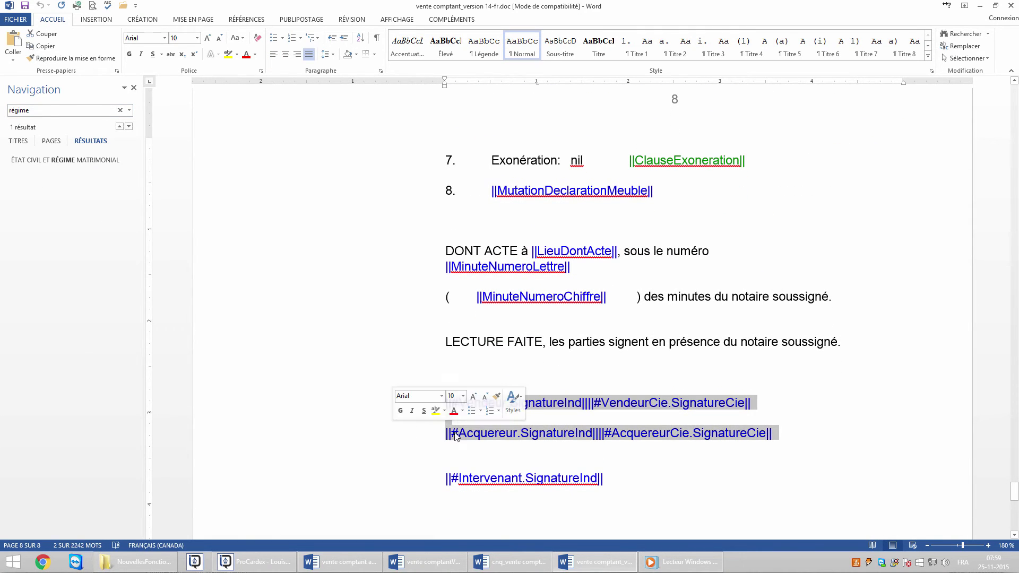
# - Switch to ProCardex, review the Acquereur1 and Acquereur2 parameters of master document vente comptantV14-fr.doc, and close it
pyautogui.click(254, 562)
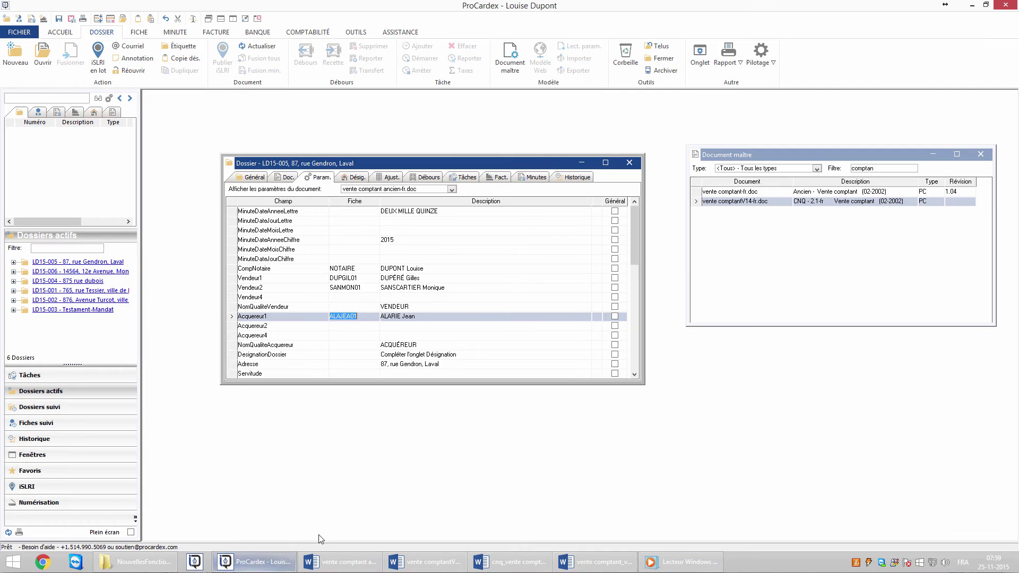
pyautogui.doubleClick(725, 203)
pyautogui.click(257, 155)
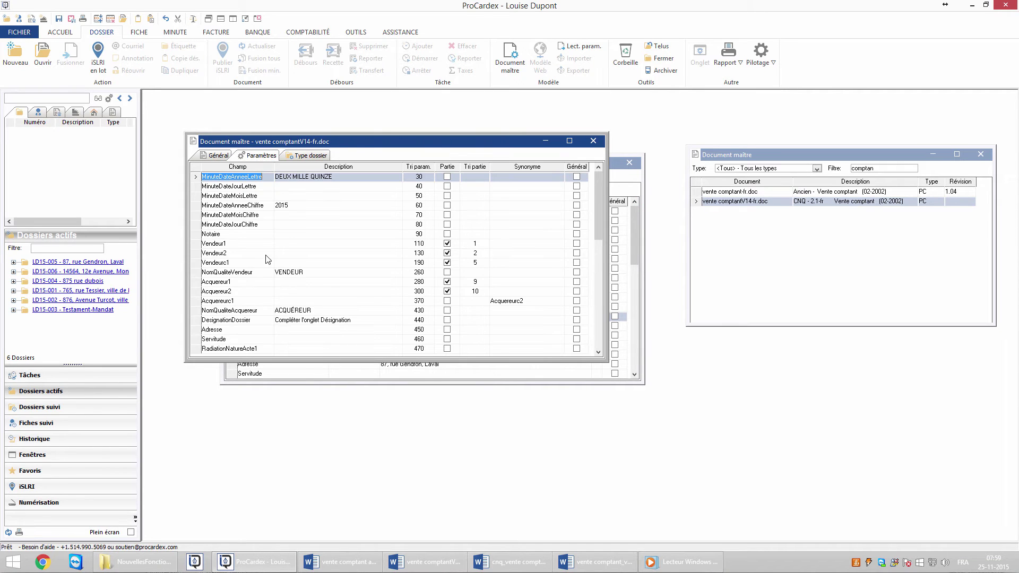
pyautogui.click(277, 283)
pyautogui.click(285, 293)
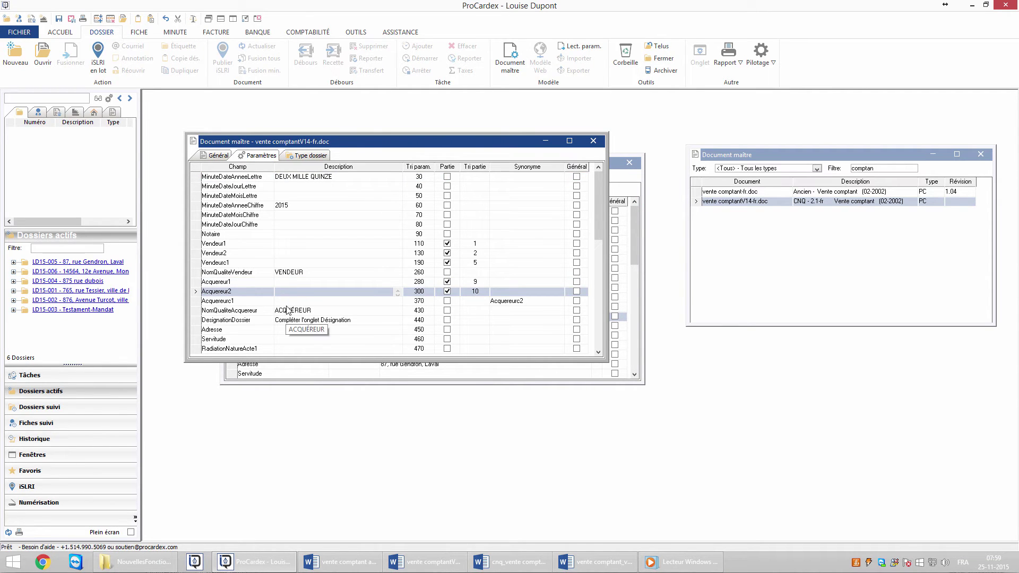
pyautogui.click(597, 145)
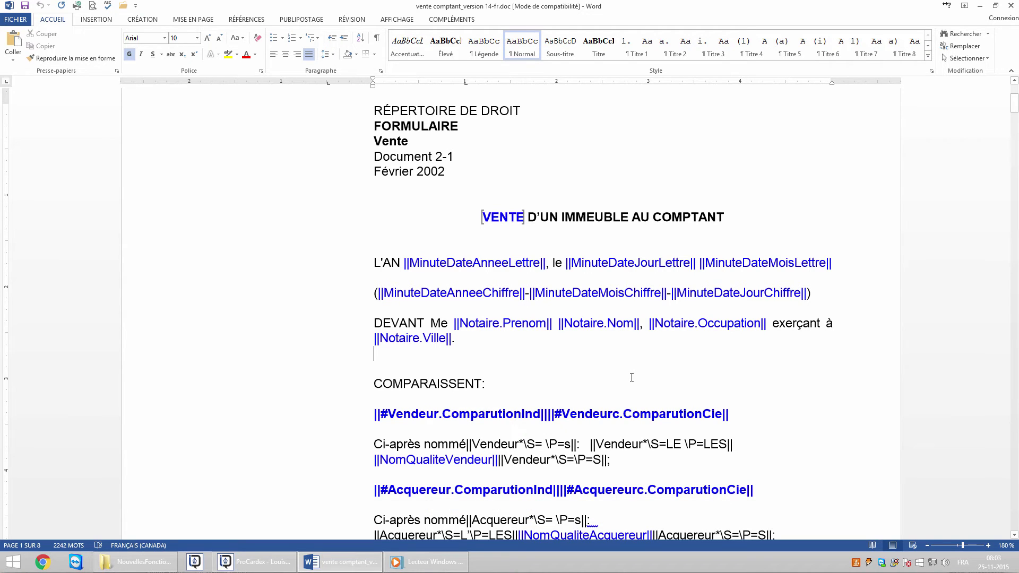
# - Highlight ComparutionInd in the Word master's vendor line, then open the ComparutionInd merge-field macro in ProCardex
pyautogui.click(336, 416)
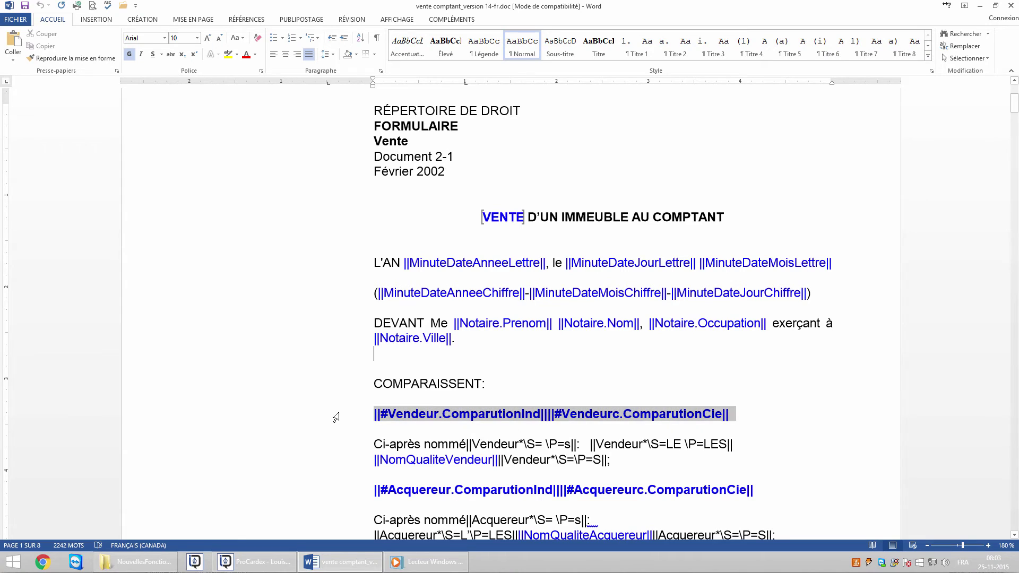
pyautogui.doubleClick(489, 416)
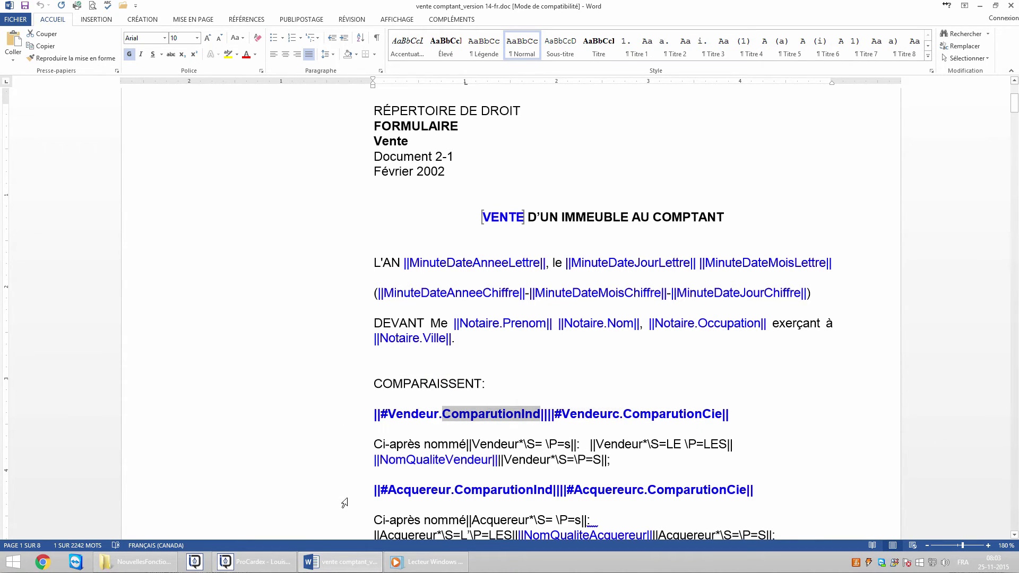
pyautogui.click(269, 566)
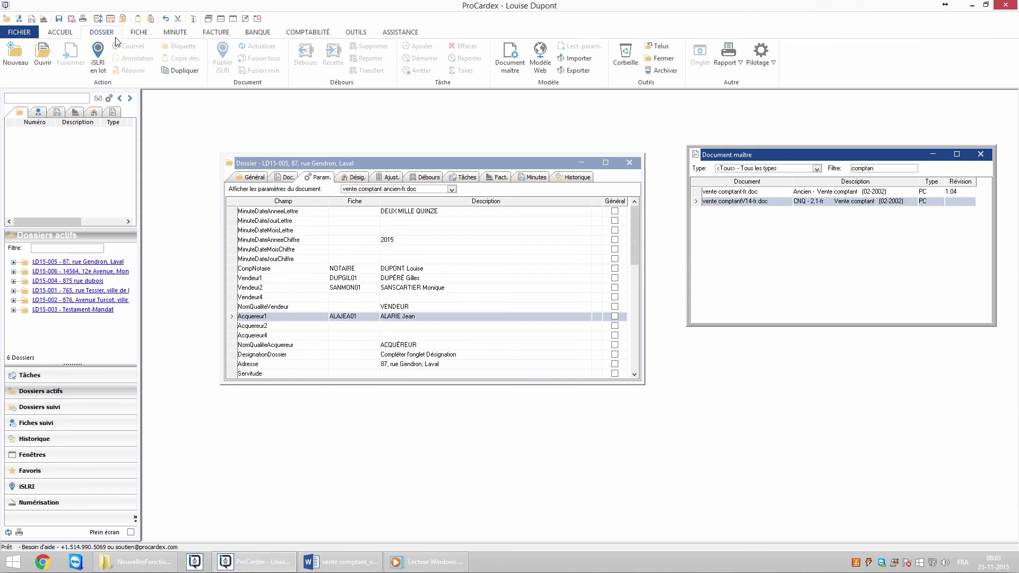
pyautogui.click(763, 74)
pyautogui.click(769, 85)
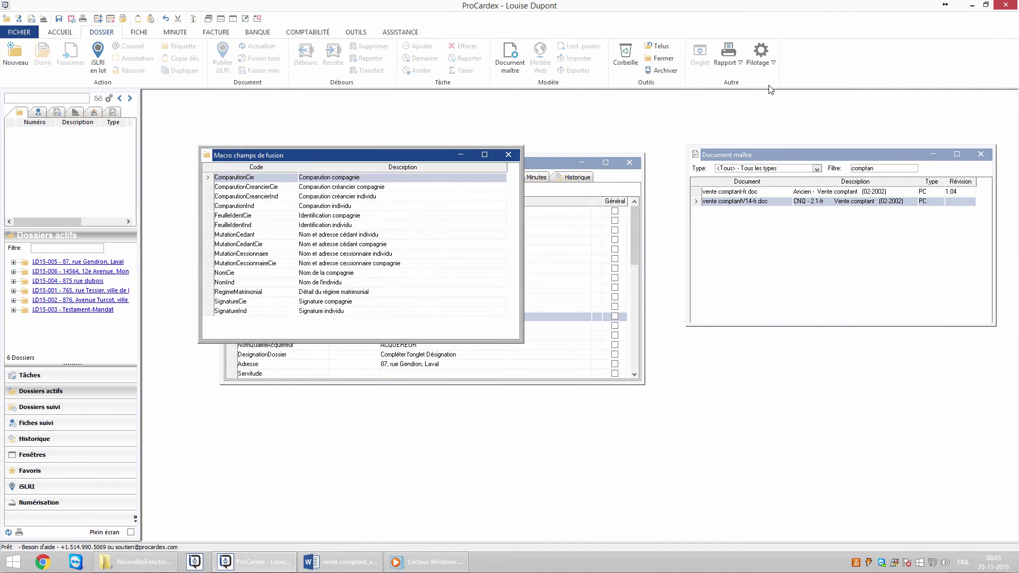
pyautogui.click(263, 207)
pyautogui.doubleClick(263, 207)
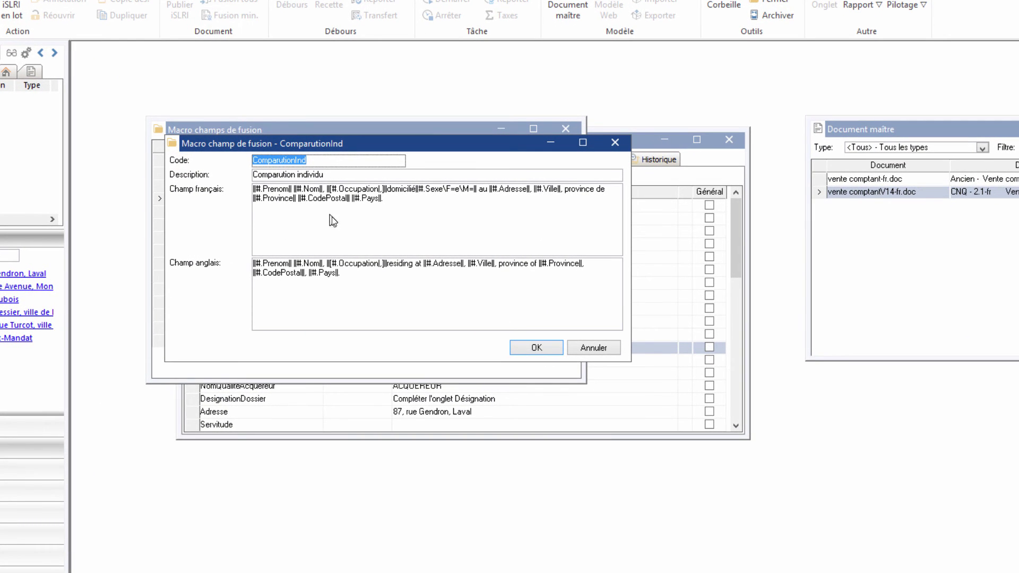
# - Highlight the macro's whole French field, then its #.Prenom, #.Nom, #.Occupation, domicilié and au parts individually
pyautogui.click(307, 205)
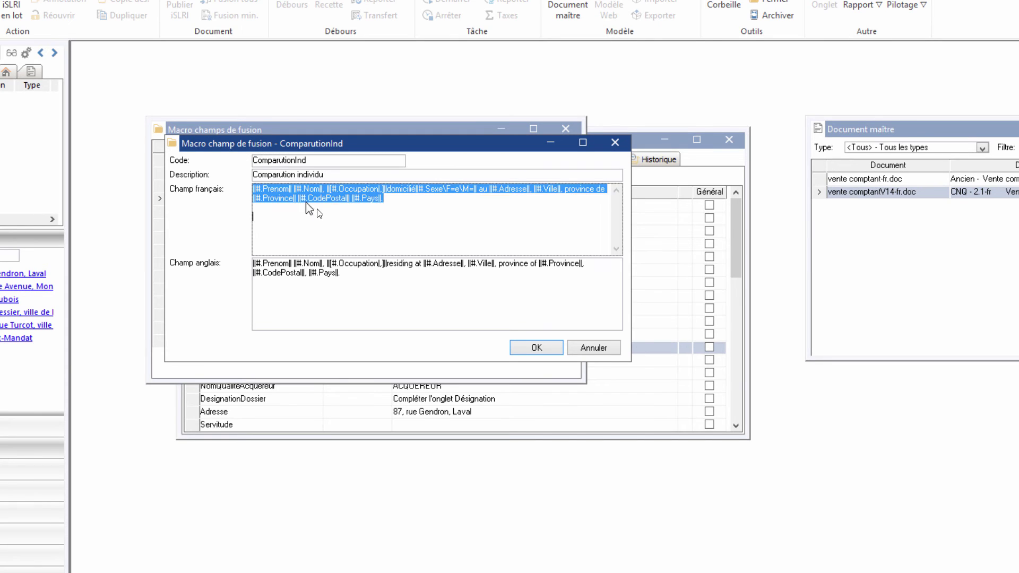
pyautogui.click(379, 212)
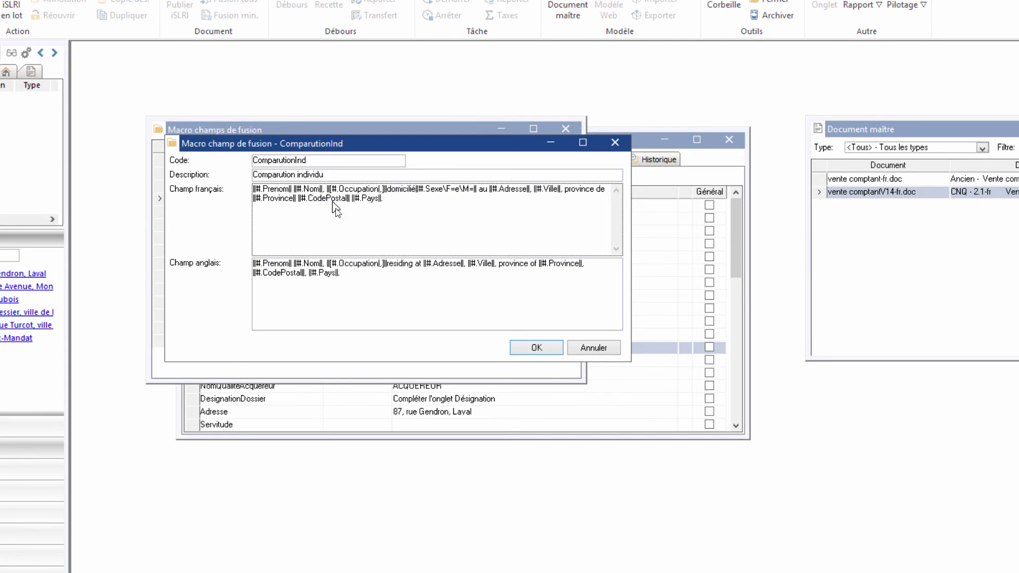
pyautogui.doubleClick(271, 190)
pyautogui.doubleClick(308, 190)
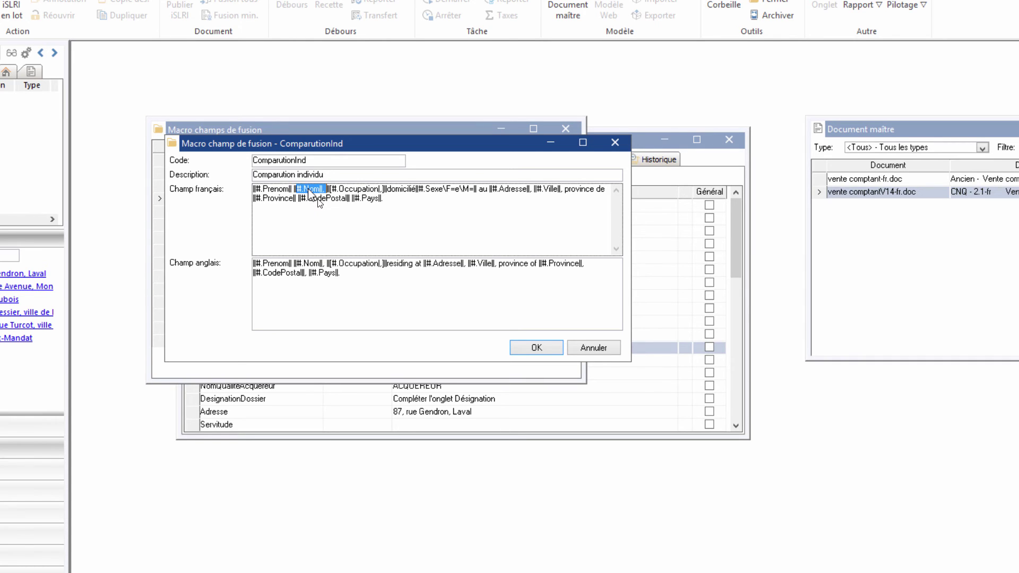
pyautogui.doubleClick(352, 190)
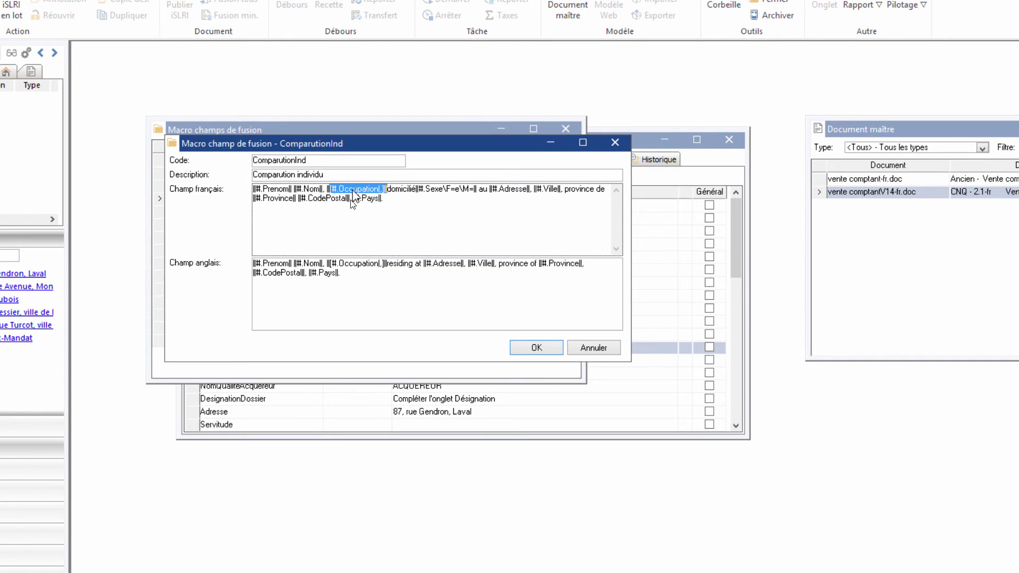
pyautogui.click(399, 209)
pyautogui.doubleClick(309, 190)
pyautogui.doubleClick(402, 191)
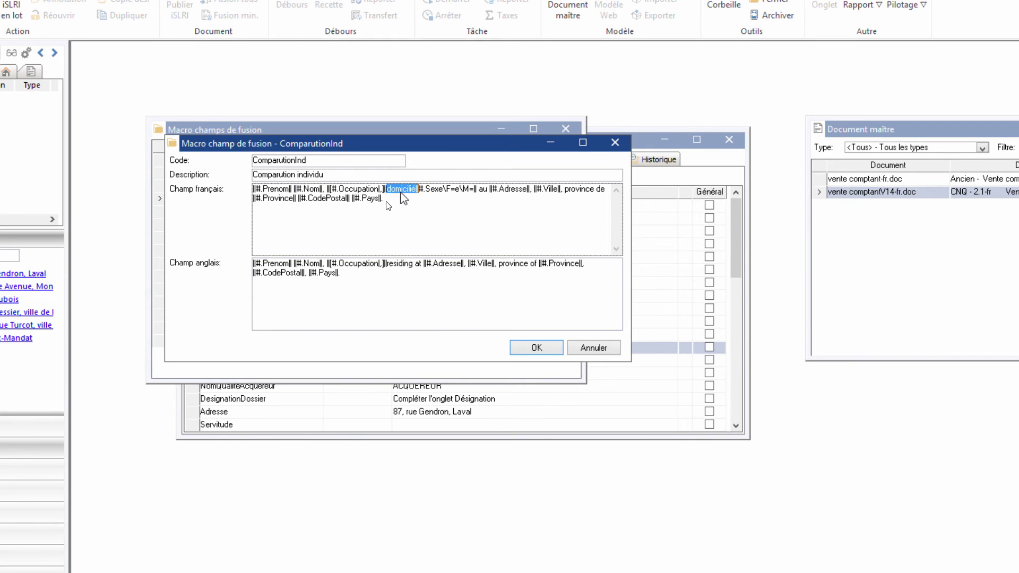
pyautogui.tripleClick(484, 192)
pyautogui.doubleClick(484, 191)
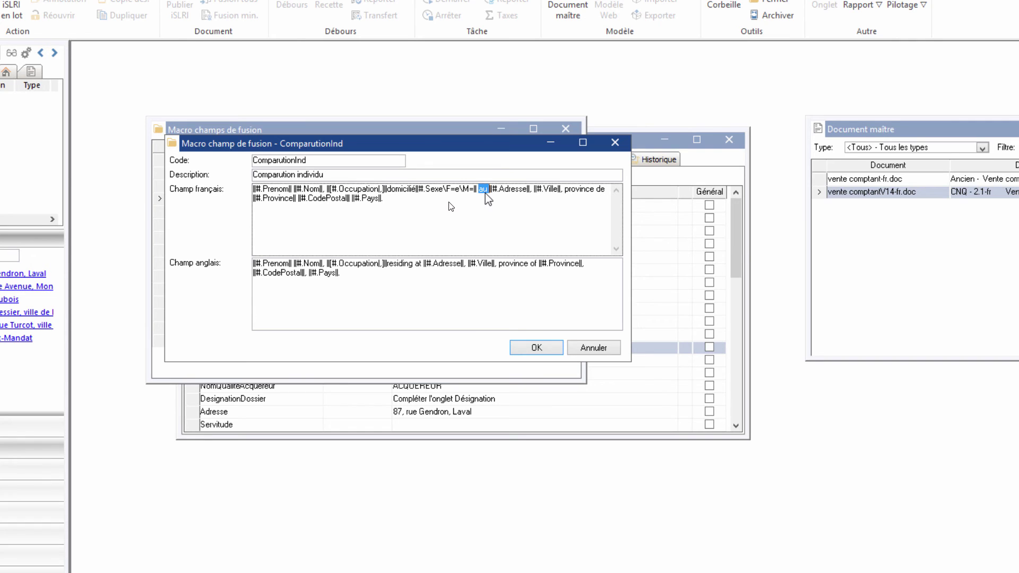
pyautogui.click(387, 209)
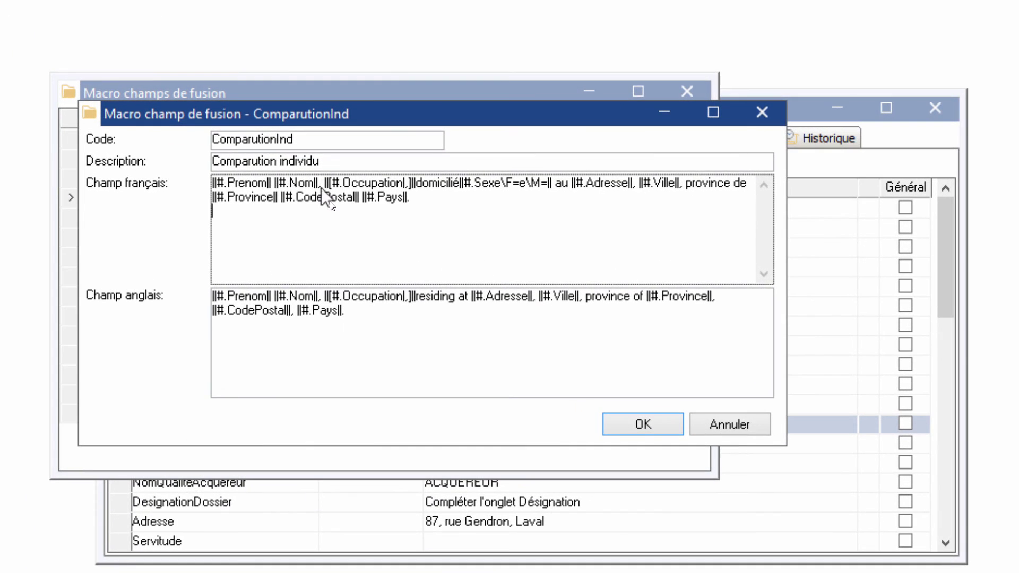
# - Highlight the conditional [#.Occupation|,] expression in the macro's French field, then clear the selection
pyautogui.click(322, 185)
pyautogui.hotkey('shift', 'Right')
pyautogui.hotkey('shift', 'Right')
pyautogui.hotkey('shift', 'Right')
pyautogui.hotkey('shift', 'Right')
pyautogui.hotkey('shift', 'Right')
pyautogui.hotkey('shift', 'Right')
pyautogui.hotkey('shift', 'Right')
pyautogui.hotkey('shift', 'Right')
pyautogui.hotkey('shift', 'Right')
pyautogui.hotkey('shift', 'Right')
pyautogui.hotkey('shift', 'Right')
pyautogui.hotkey('shift', 'Right')
pyautogui.hotkey('shift', 'Right')
pyautogui.hotkey('shift', 'Right')
pyautogui.hotkey('shift', 'Right')
pyautogui.hotkey('shift', 'Right')
pyautogui.hotkey('shift', 'Right')
pyautogui.hotkey('shift', 'Right')
pyautogui.hotkey('shift', 'Right')
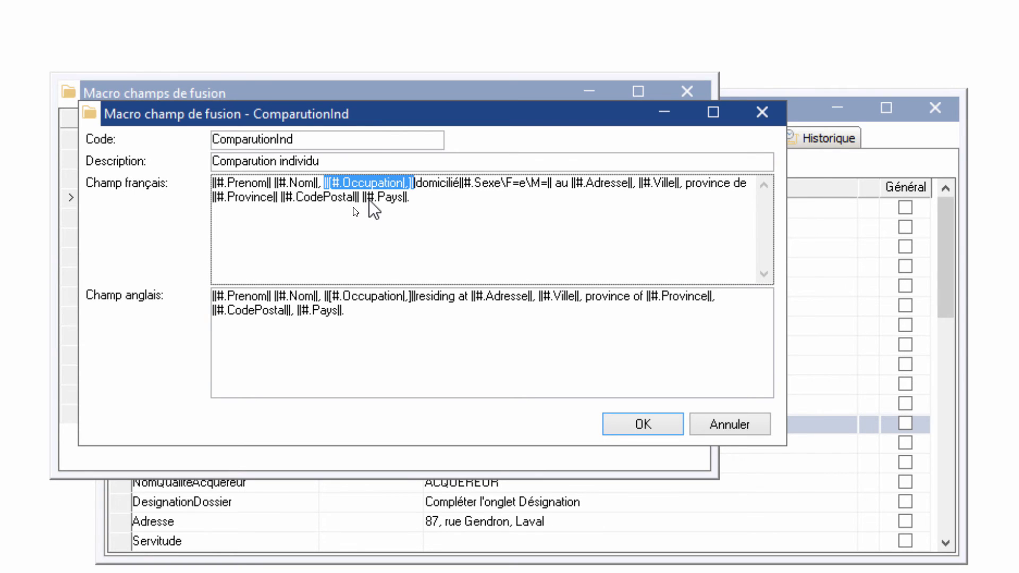
pyautogui.click(452, 210)
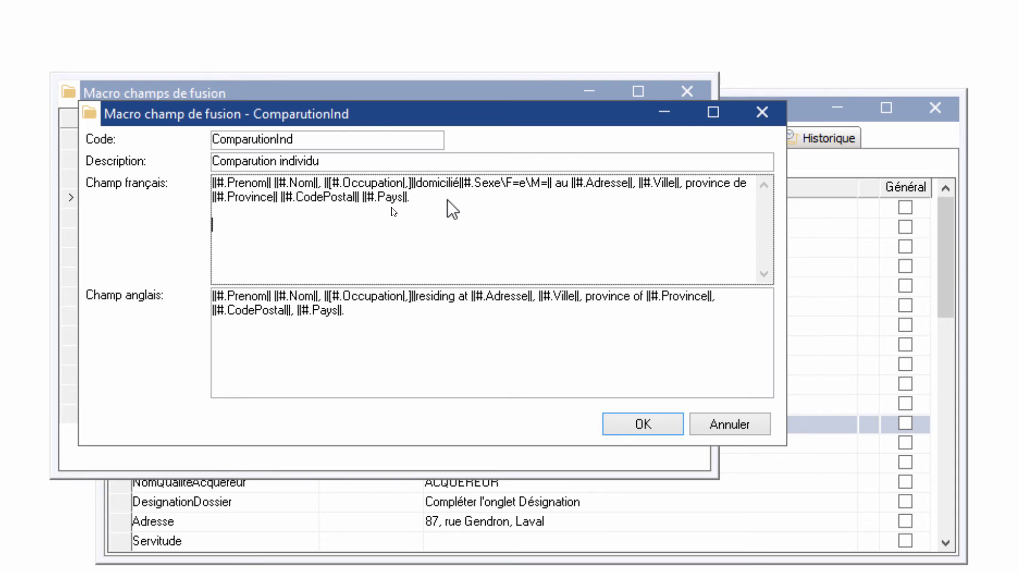
# - Place the cursor at the gender-based #.Sexe\F=e\M= expression following domicilié in the French field
pyautogui.click(468, 201)
pyautogui.press('Up')
pyautogui.press('Right')
pyautogui.press('Right')
pyautogui.press('Right')
pyautogui.press('Right')
pyautogui.press('Right')
pyautogui.press('Right')
pyautogui.press('Right')
pyautogui.press('Right')
pyautogui.press('Right')
pyautogui.press('Right')
pyautogui.press('Right')
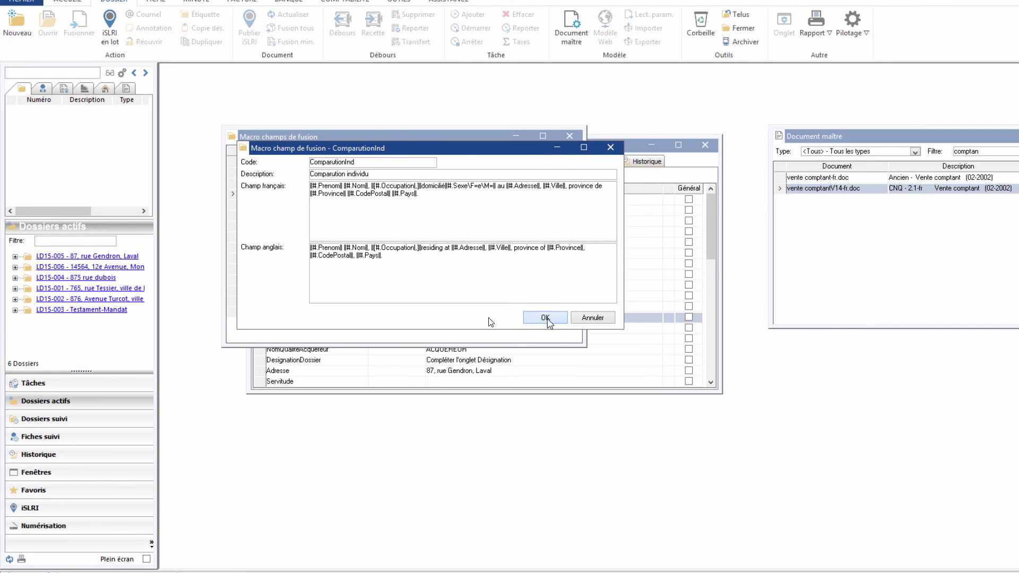
# - Close the ComparutionInd macro and open the SignatureInd macro
pyautogui.click(545, 318)
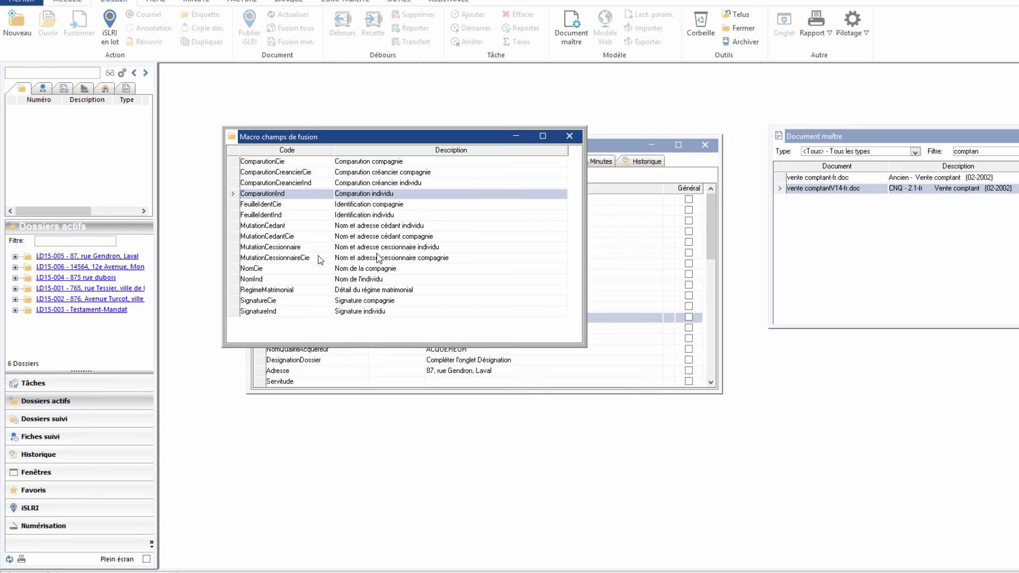
pyautogui.doubleClick(291, 311)
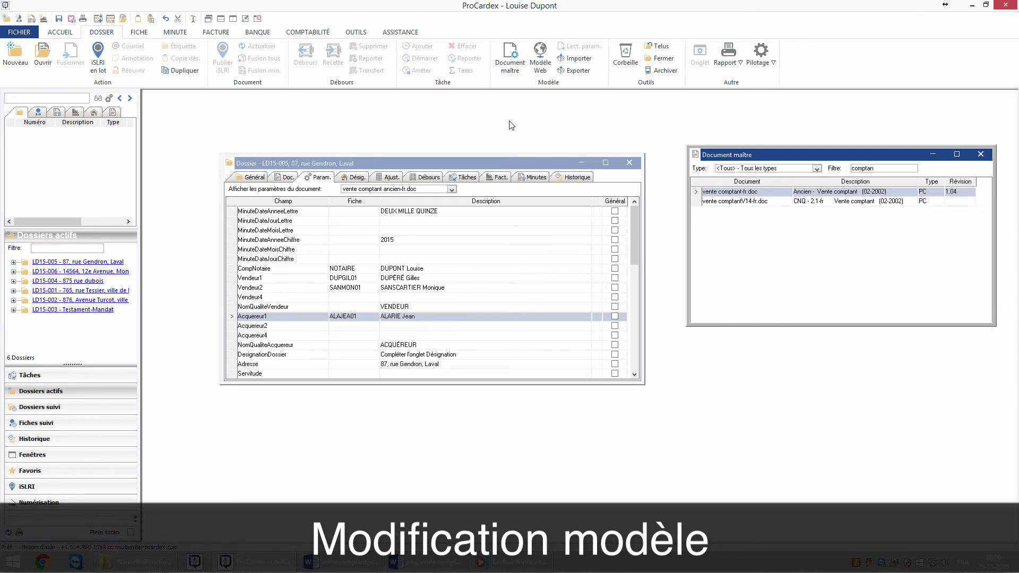
# - Open the list of web document models and look into the Institutions financières folder
pyautogui.click(540, 56)
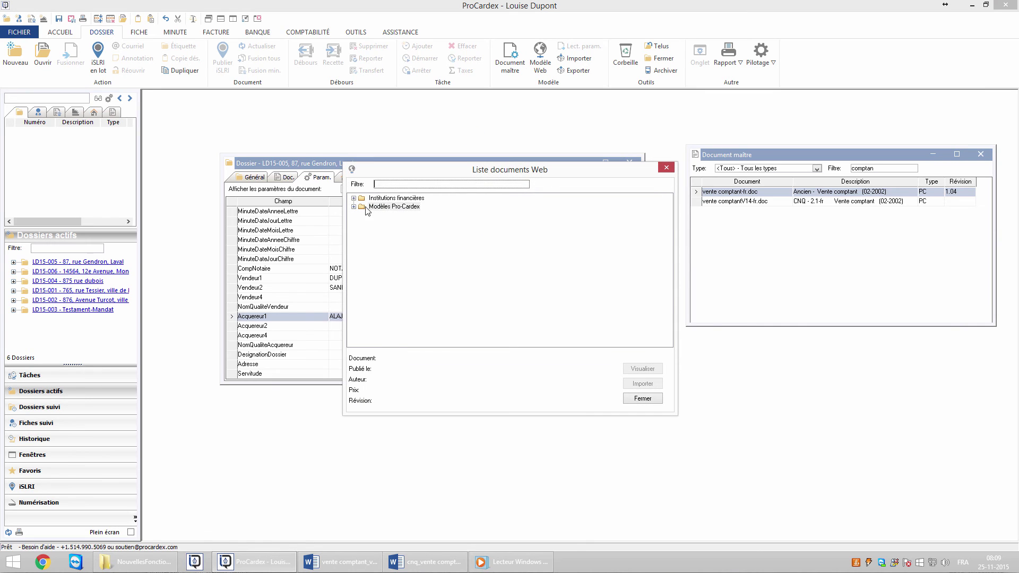
pyautogui.click(354, 198)
pyautogui.click(353, 198)
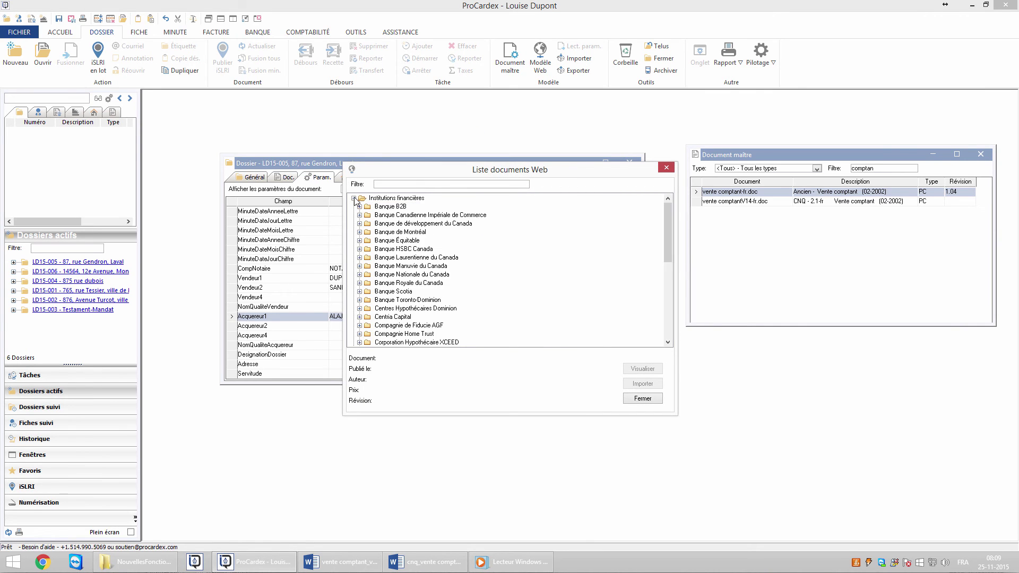
# - Collapse the Institutions financières folder and close the list of web document models
pyautogui.click(353, 198)
pyautogui.click(642, 399)
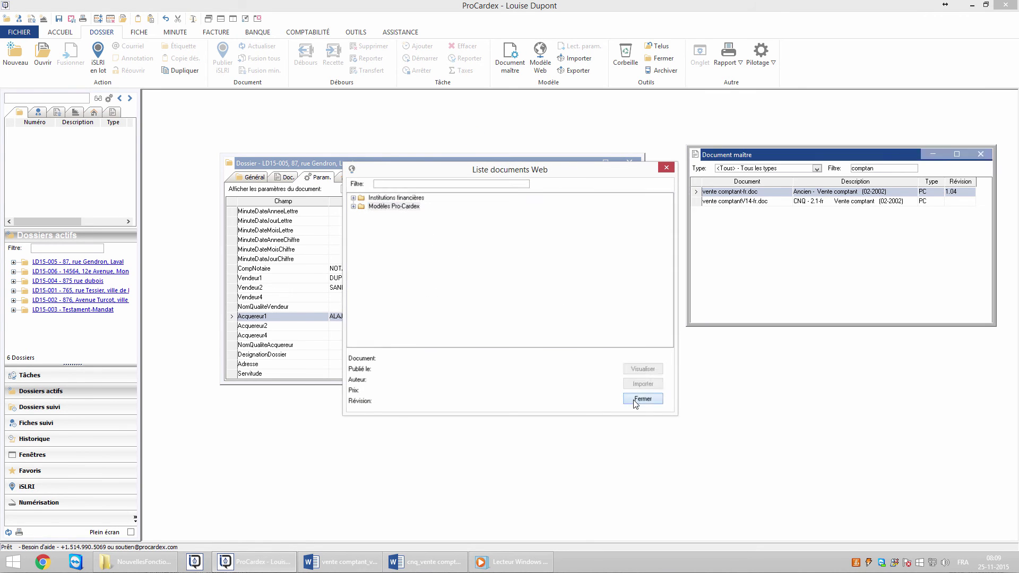
# - In Word's cnq_vente comptant document, replace the CompVendeur1 to CompVendeur4 blocks under COMPARAISSENT with ||#Vendeur.ComparutionInd||||#Vendeurc.ComparutionCie||
pyautogui.click(427, 562)
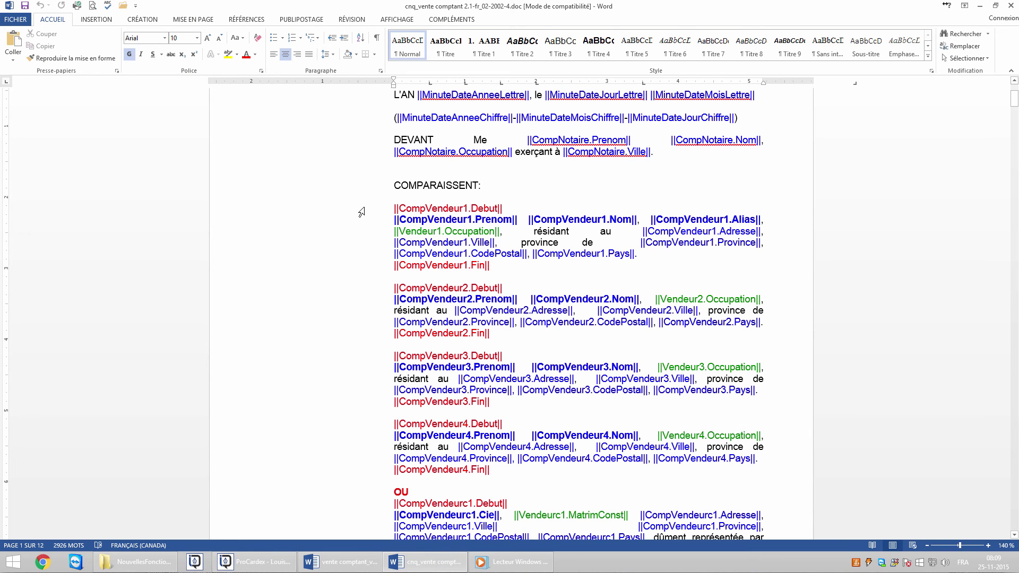
pyautogui.moveTo(360, 211); pyautogui.dragTo(373, 472)
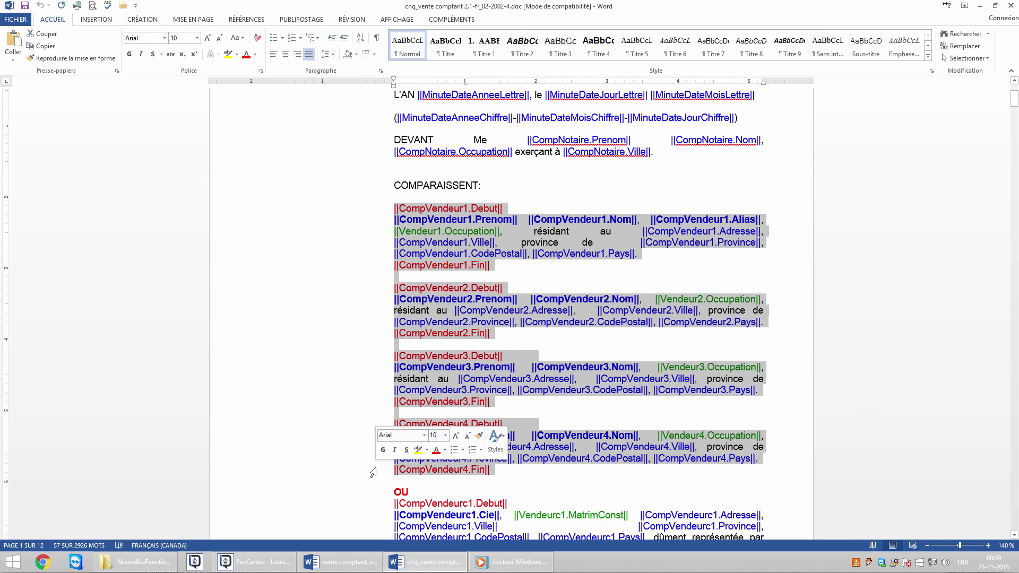
pyautogui.write('||#Vendeur.ComparutionInd||||#Vendeurc.ComparutionCie||')
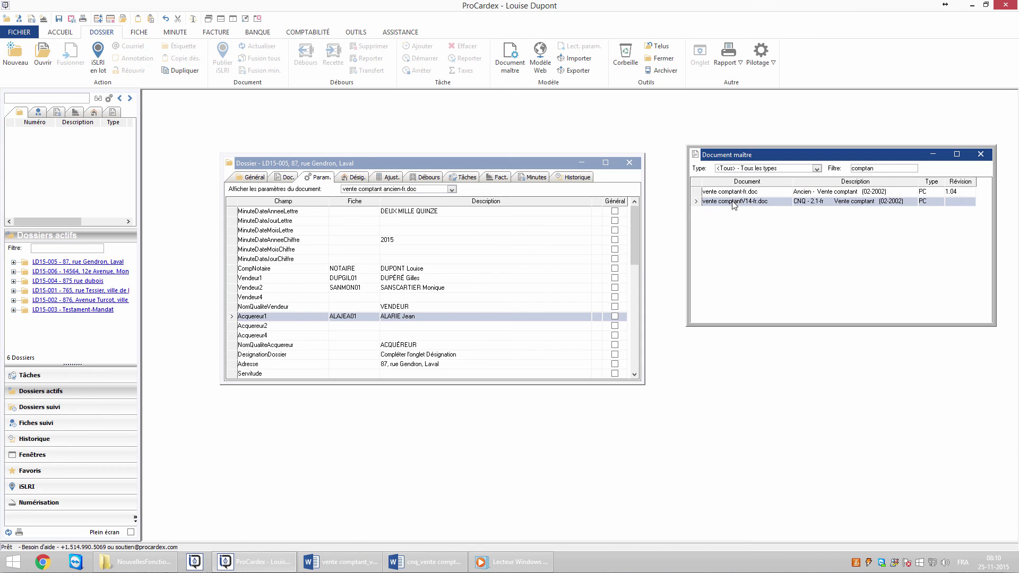
# - In ProCardex, open the parameters of the vente comptantV14-fr.doc master document and select the VendeurCie1 field
pyautogui.doubleClick(735, 201)
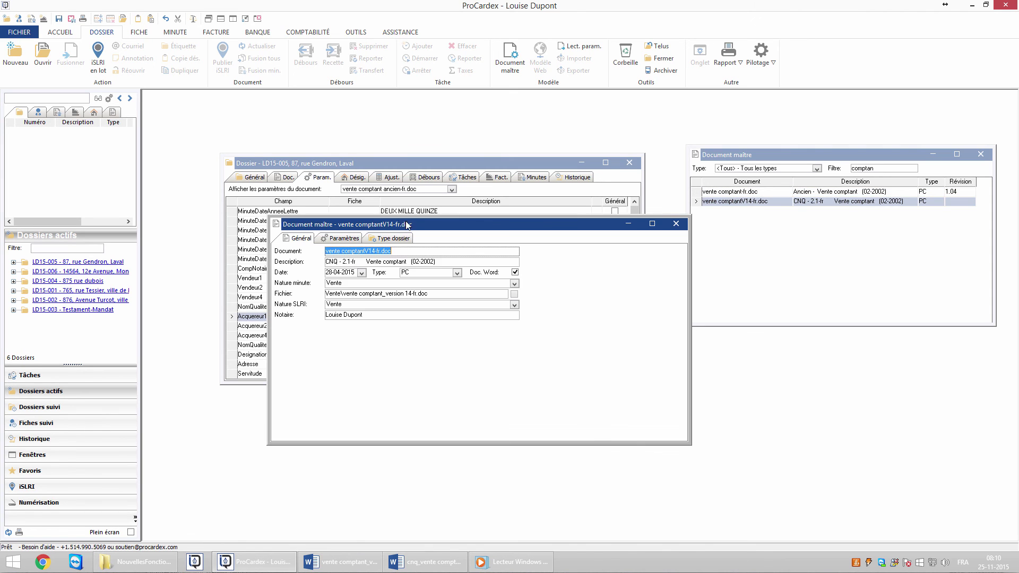
pyautogui.click(340, 239)
pyautogui.click(320, 346)
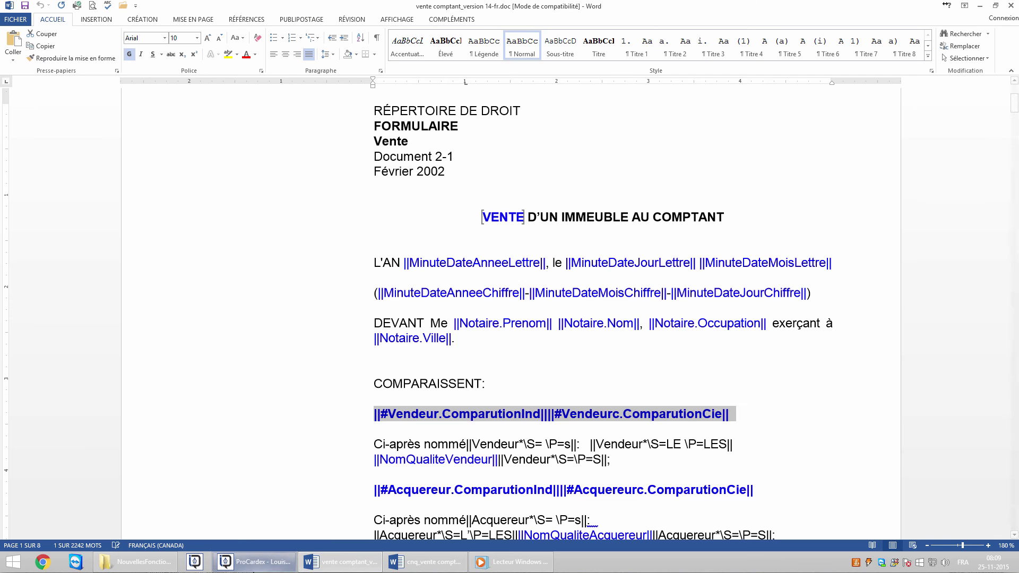
# - Open the parameters of the vente comptant-fr.doc master document in ProCardex and select the CompVendeurc1 field
pyautogui.click(256, 563)
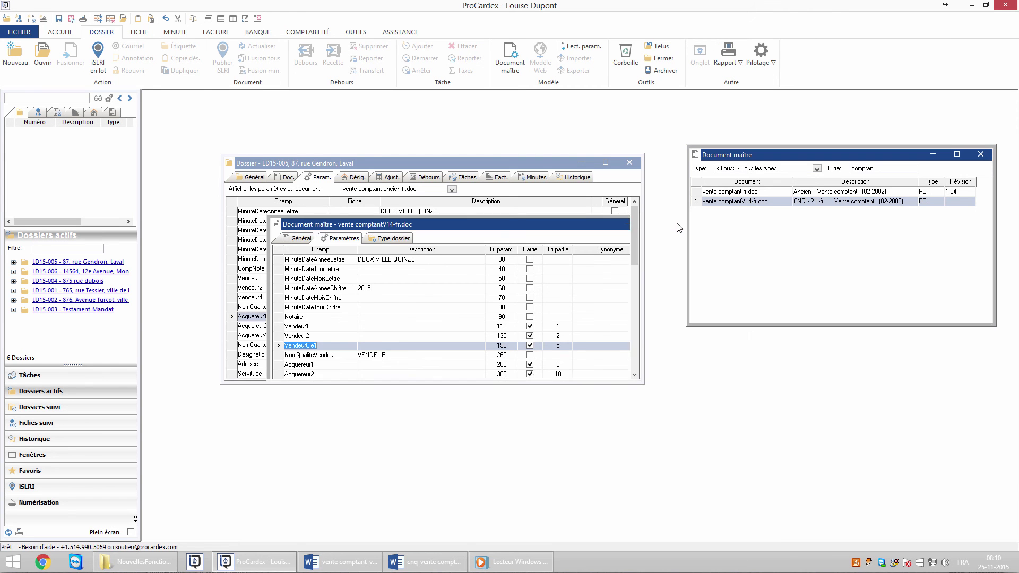
pyautogui.doubleClick(746, 192)
pyautogui.click(354, 251)
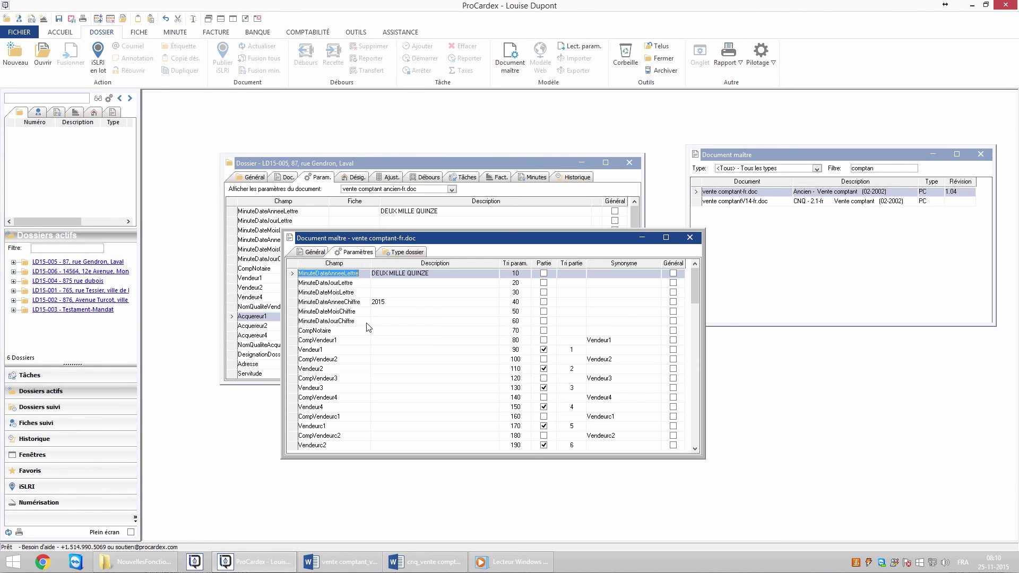
pyautogui.click(340, 416)
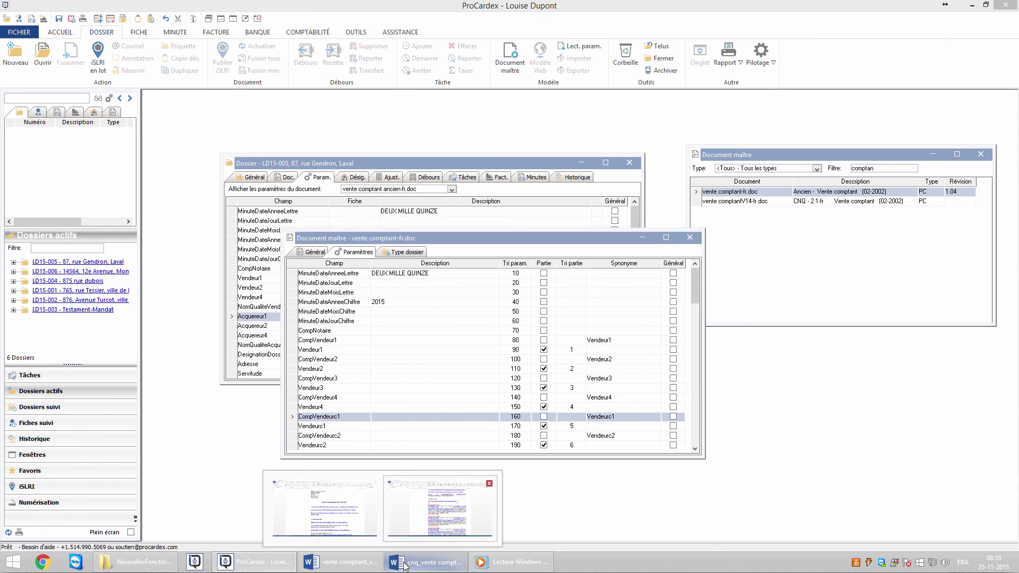
# - In Word's cnq_vente comptant document, change the macro name in the #Vendeurc merge field to Comparutionc
pyautogui.click(425, 562)
pyautogui.press('Right')
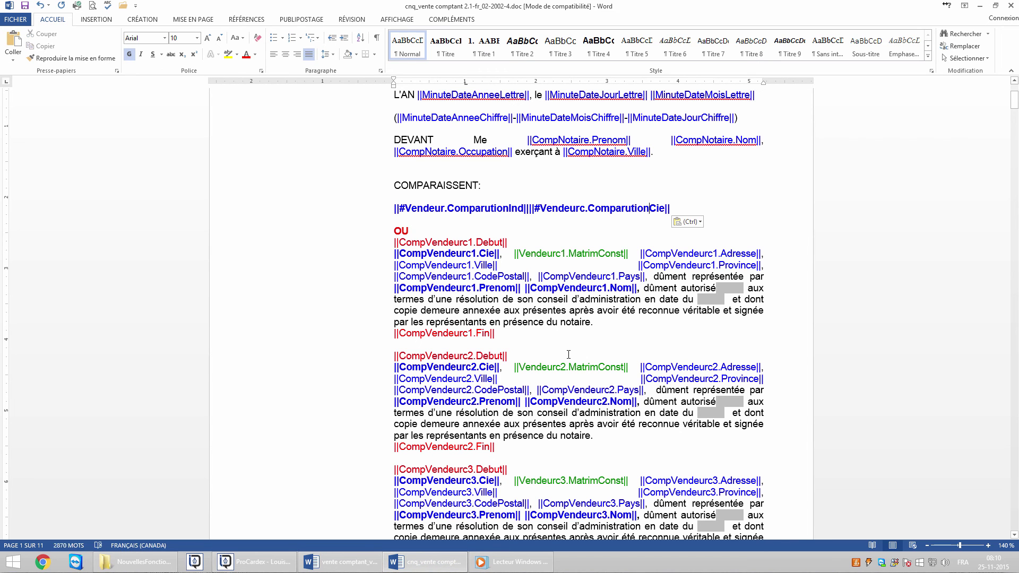
pyautogui.write('c')
pyautogui.press('Delete')
pyautogui.press('Delete')
pyautogui.press('Delete')
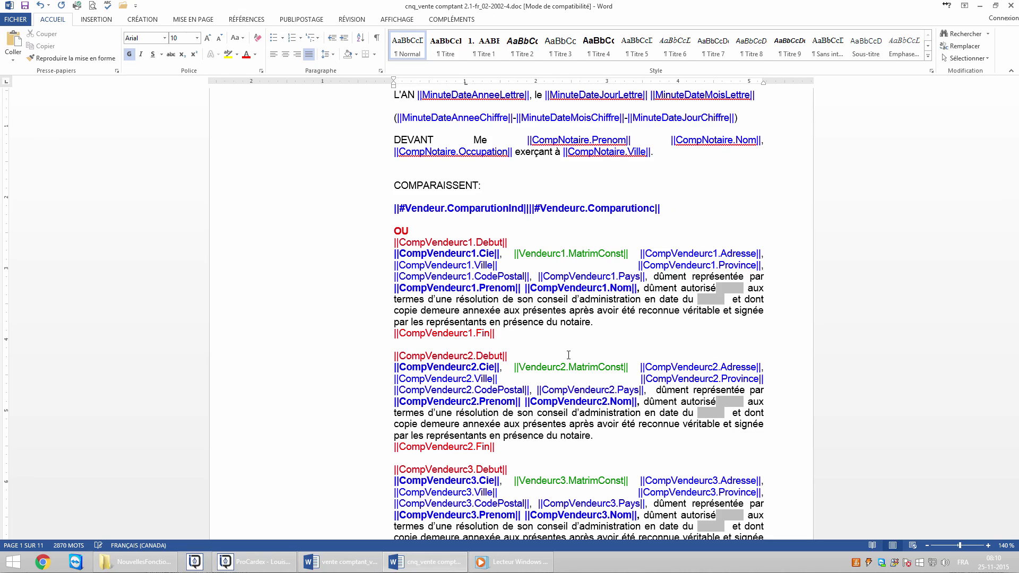